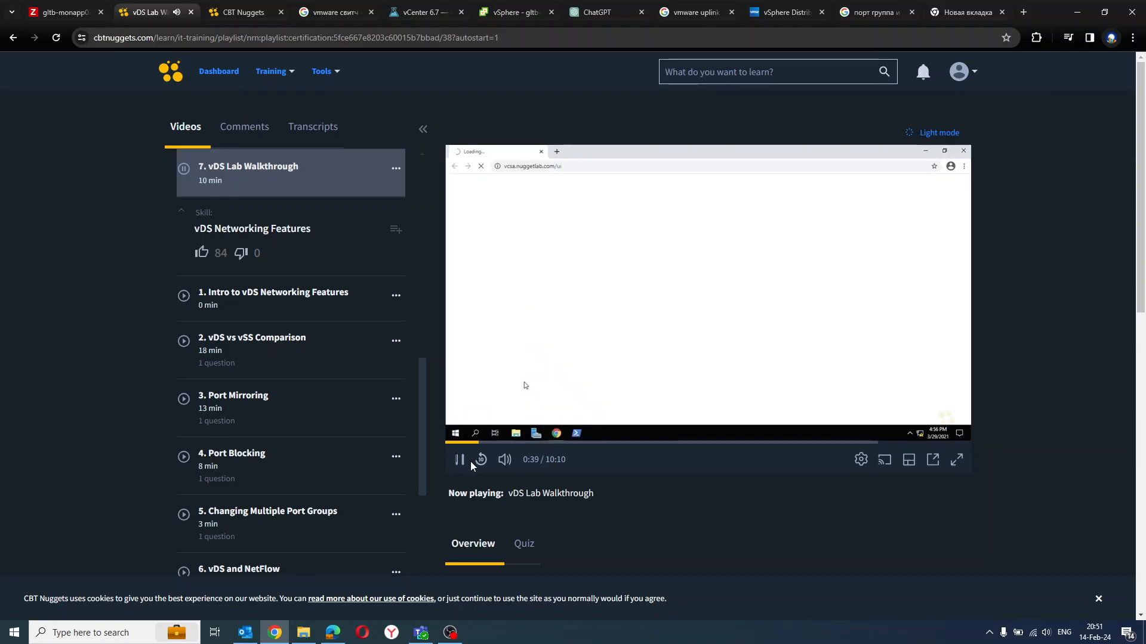
Pause the vDS Lab Walkthrough video and check the networks of esxi-1.nuggetlab.com in the virtual lab against the lesson list.
{"action": "left_click", "coordinate": [463, 465]}
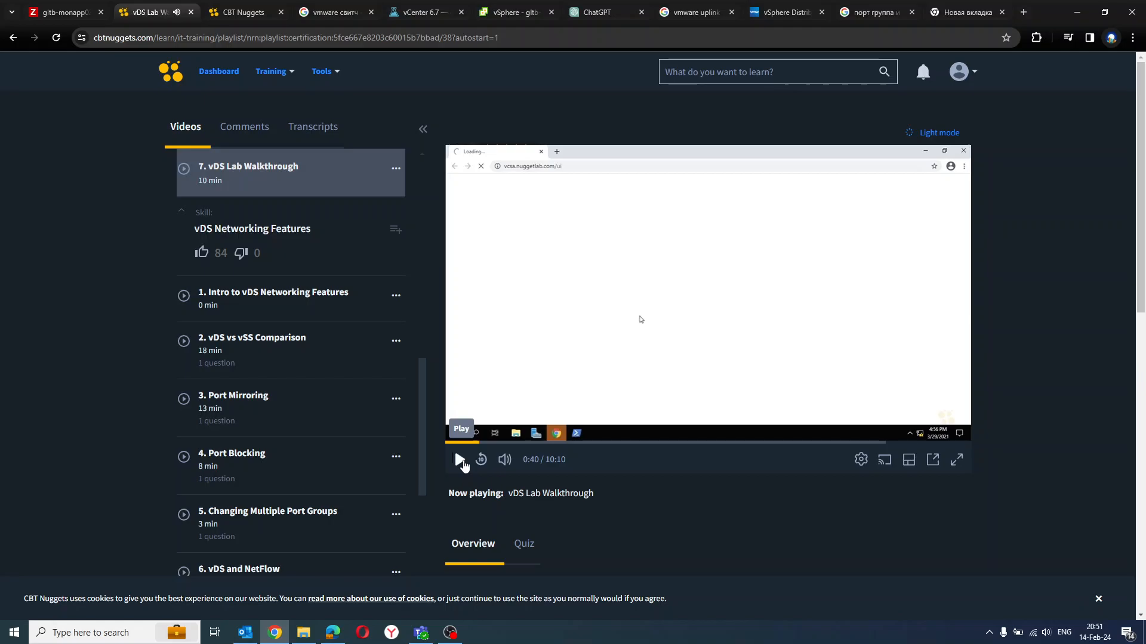
{"action": "left_click", "coordinate": [243, 18]}
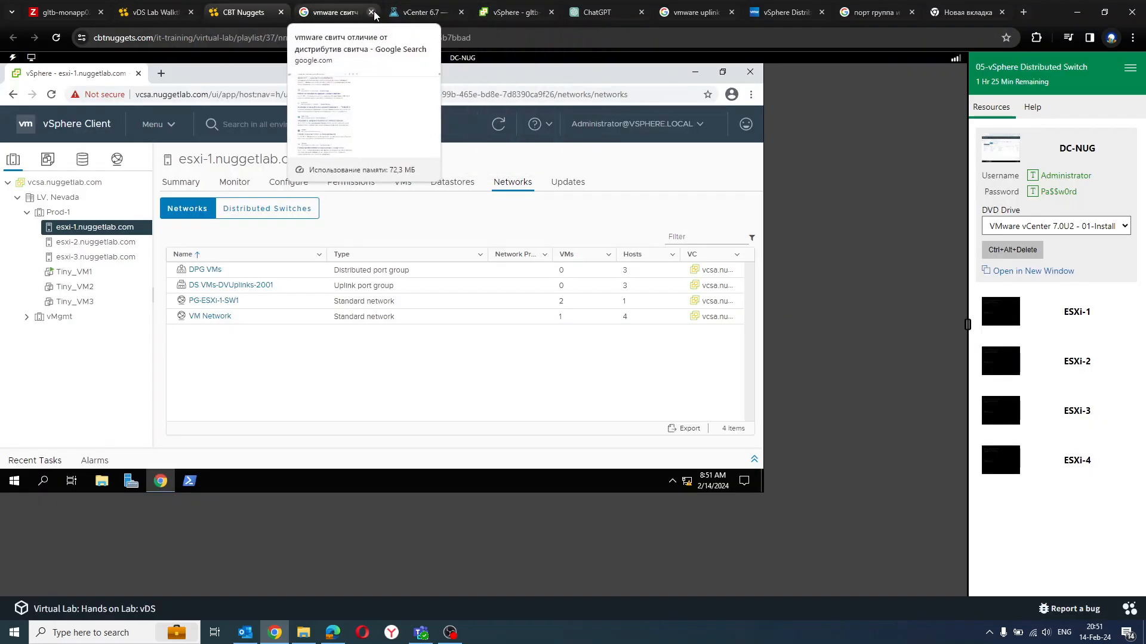
{"action": "left_click", "coordinate": [152, 14]}
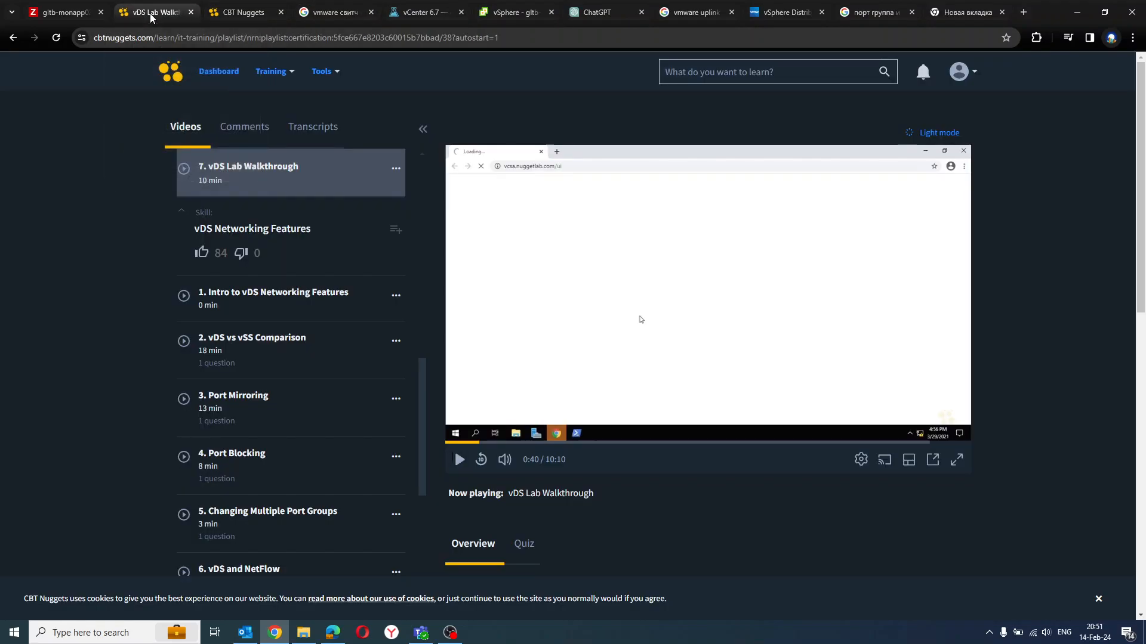
{"action": "left_click_drag", "start_coordinate": [420, 373], "coordinate": [420, 346]}
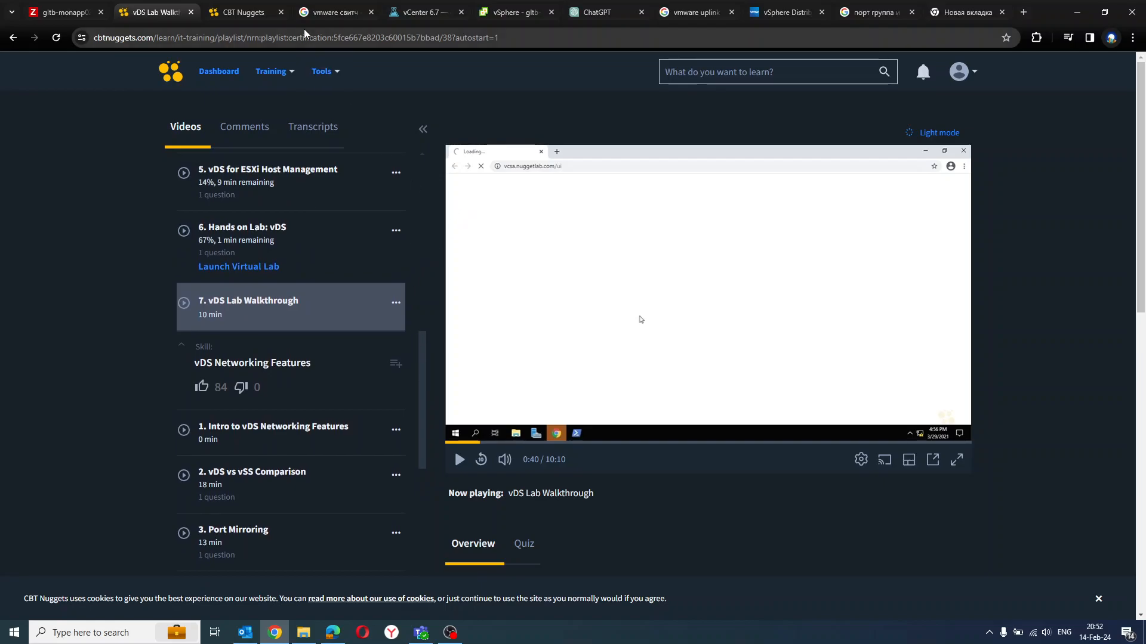
{"action": "left_click", "coordinate": [244, 12]}
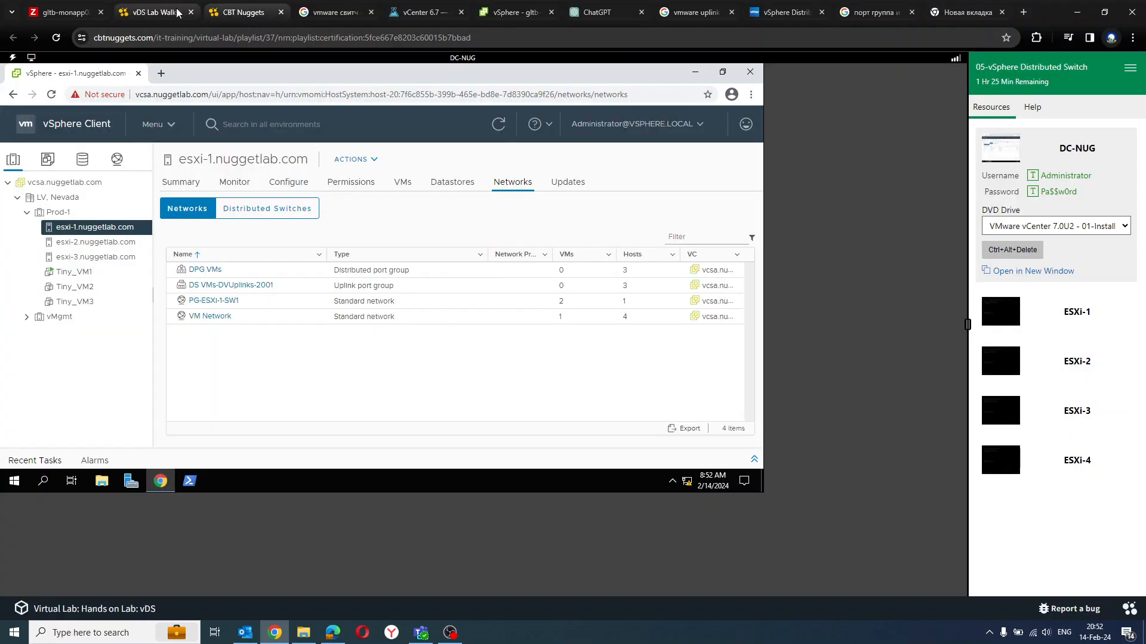
Return to the vDS Lab Walkthrough video and resume it in full screen.
{"action": "left_click", "coordinate": [177, 13]}
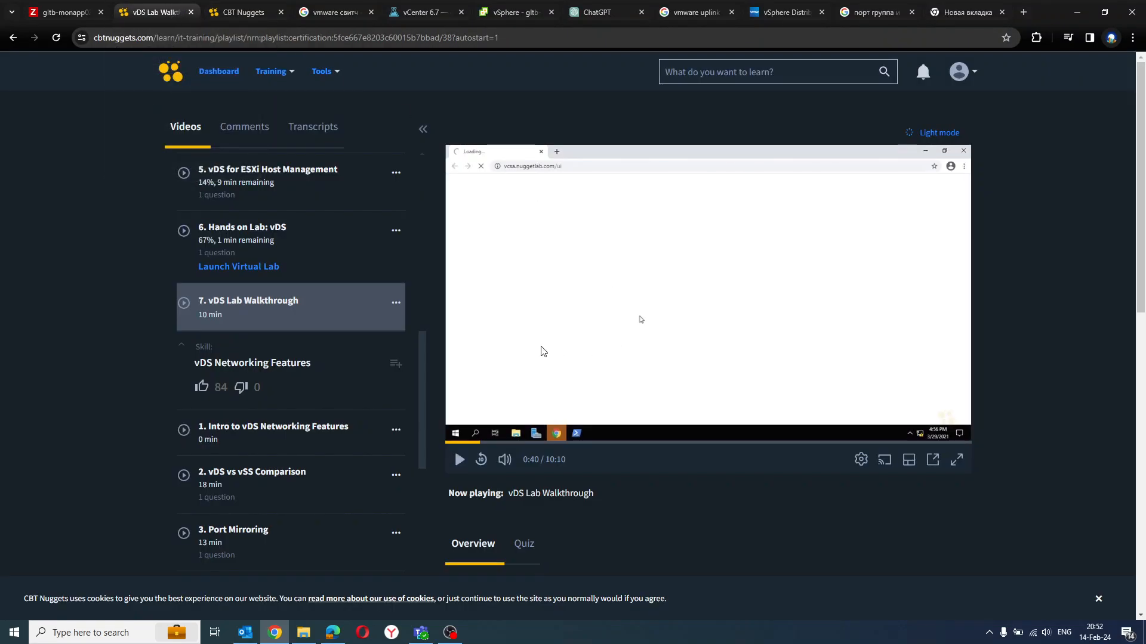
{"action": "left_click", "coordinate": [459, 460]}
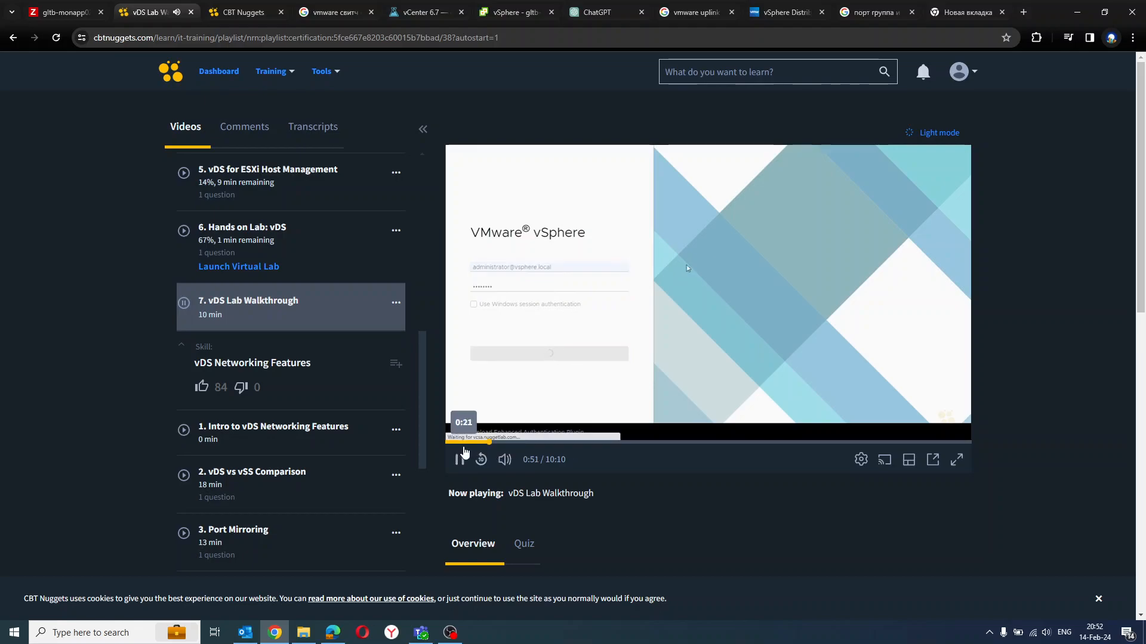
{"action": "left_click", "coordinate": [955, 461]}
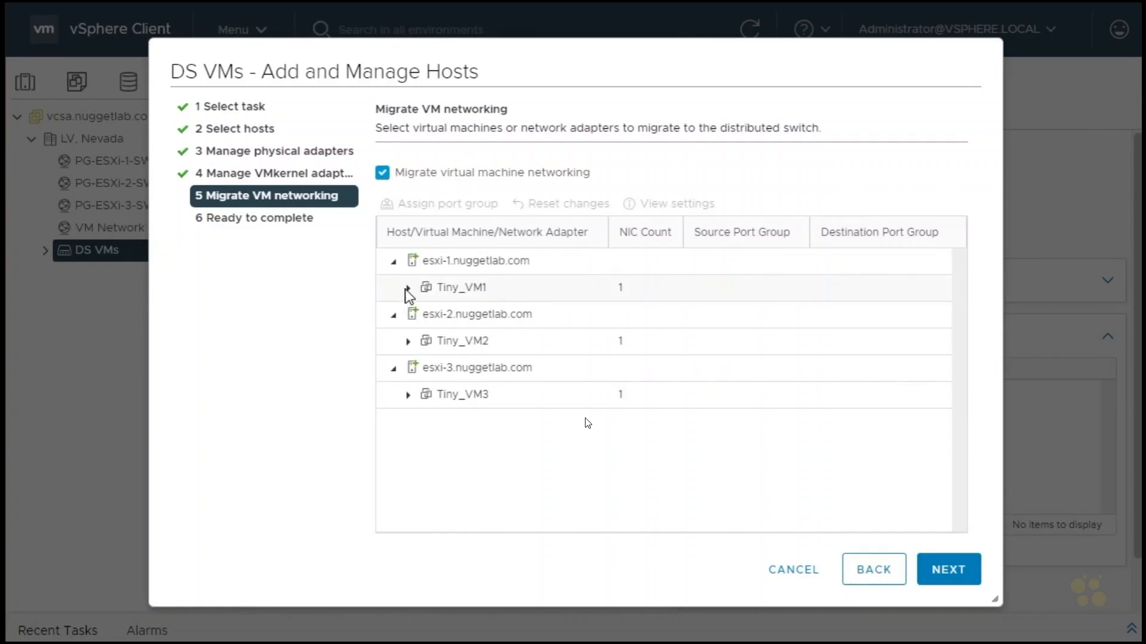
Assign network adapter 1 of Tiny_VM1 on esxi-1.nuggetlab.com to the DPG VMs port group.
{"action": "left_click", "coordinate": [472, 318]}
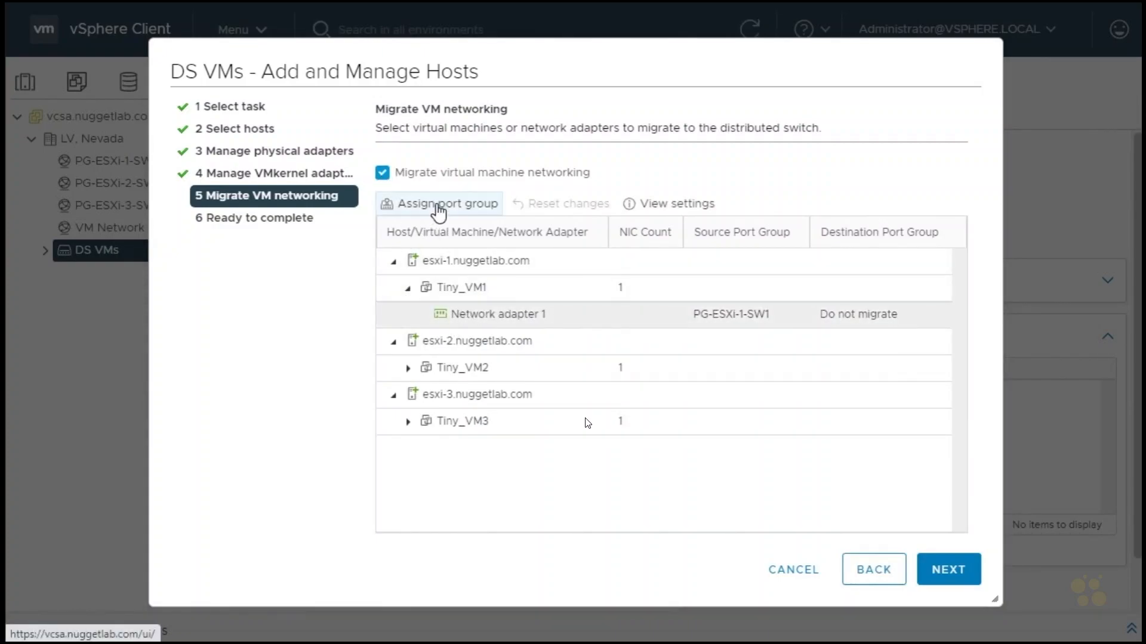
{"action": "left_click", "coordinate": [430, 204]}
{"action": "left_click", "coordinate": [405, 257]}
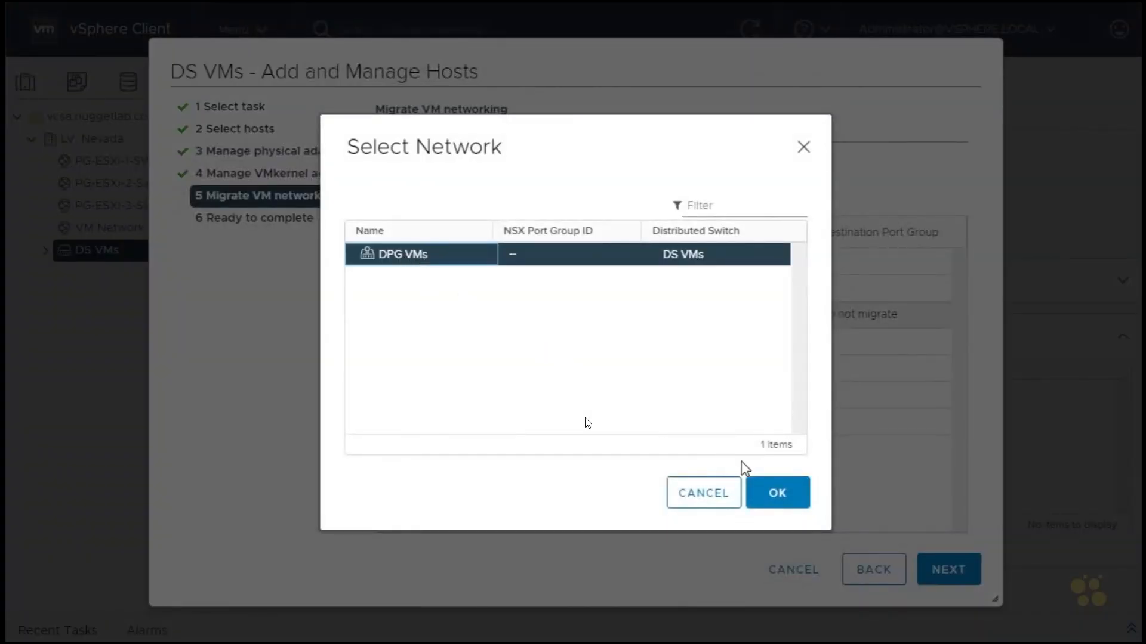
{"action": "left_click", "coordinate": [778, 493]}
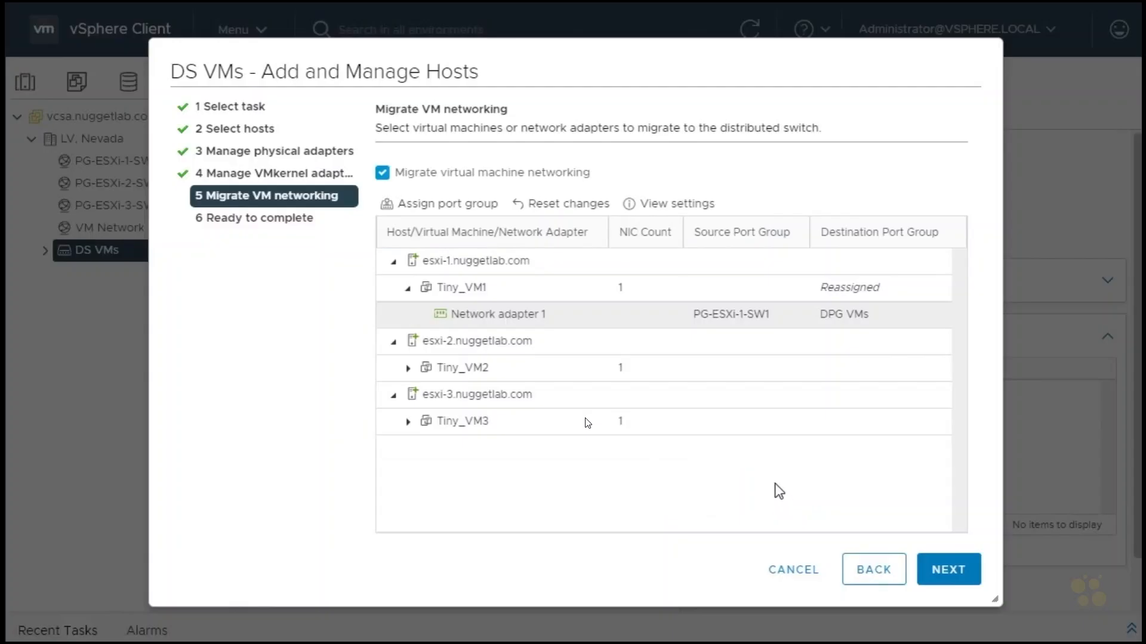
Assign network adapter 1 of Tiny_VM2 on esxi-2.nuggetlab.com to the DPG VMs port group.
{"action": "left_click", "coordinate": [408, 368]}
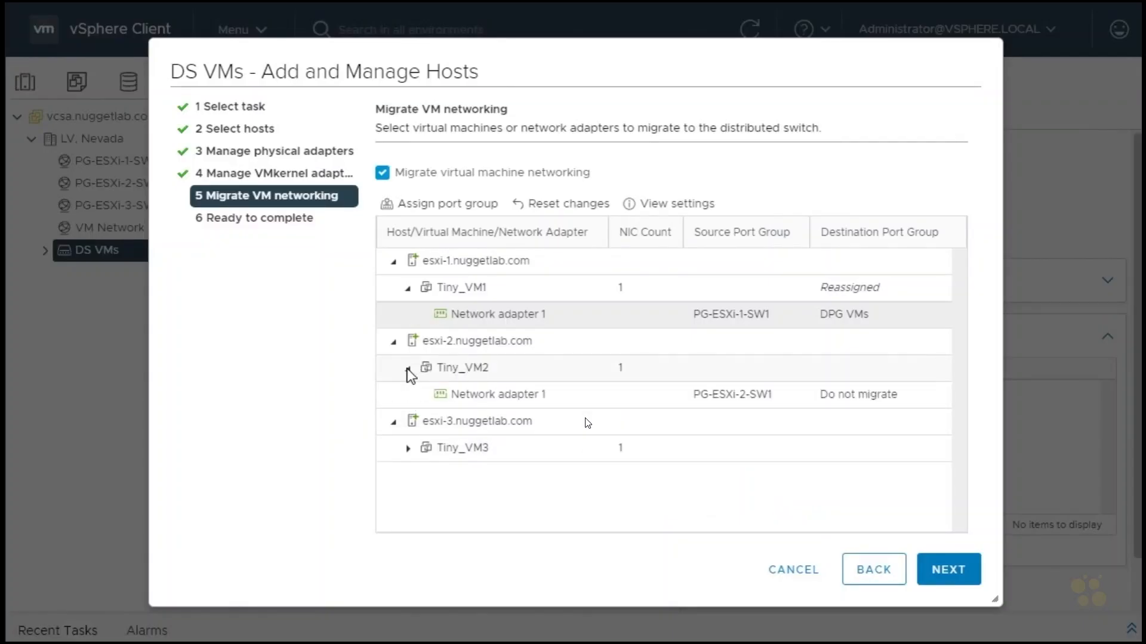
{"action": "left_click", "coordinate": [484, 397]}
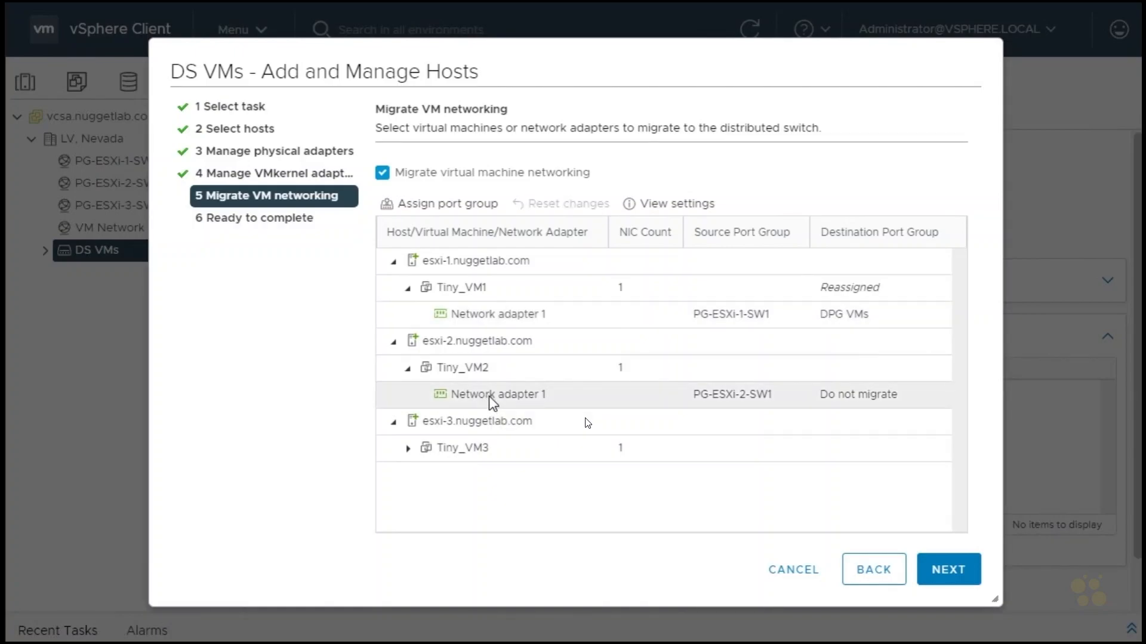
{"action": "left_click", "coordinate": [449, 206]}
{"action": "left_click", "coordinate": [420, 256]}
{"action": "left_click", "coordinate": [776, 492]}
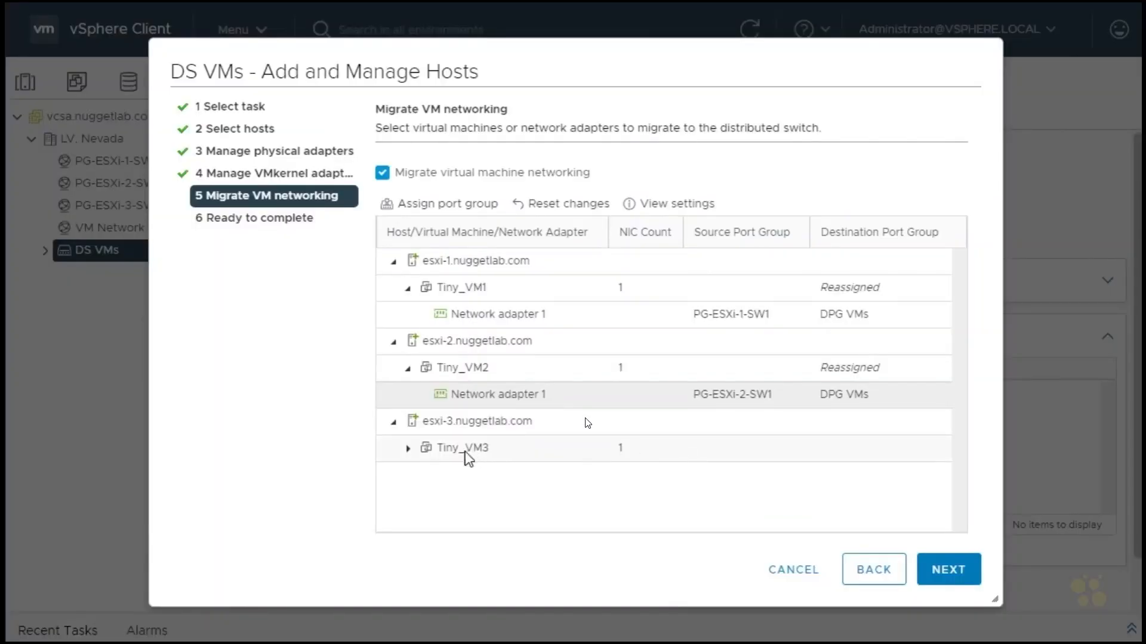
Assign network adapter 1 of Tiny_VM3 to the DPG VMs port group and finish adding the hosts to DS VMs.
{"action": "left_click", "coordinate": [407, 449]}
{"action": "left_click", "coordinate": [491, 483]}
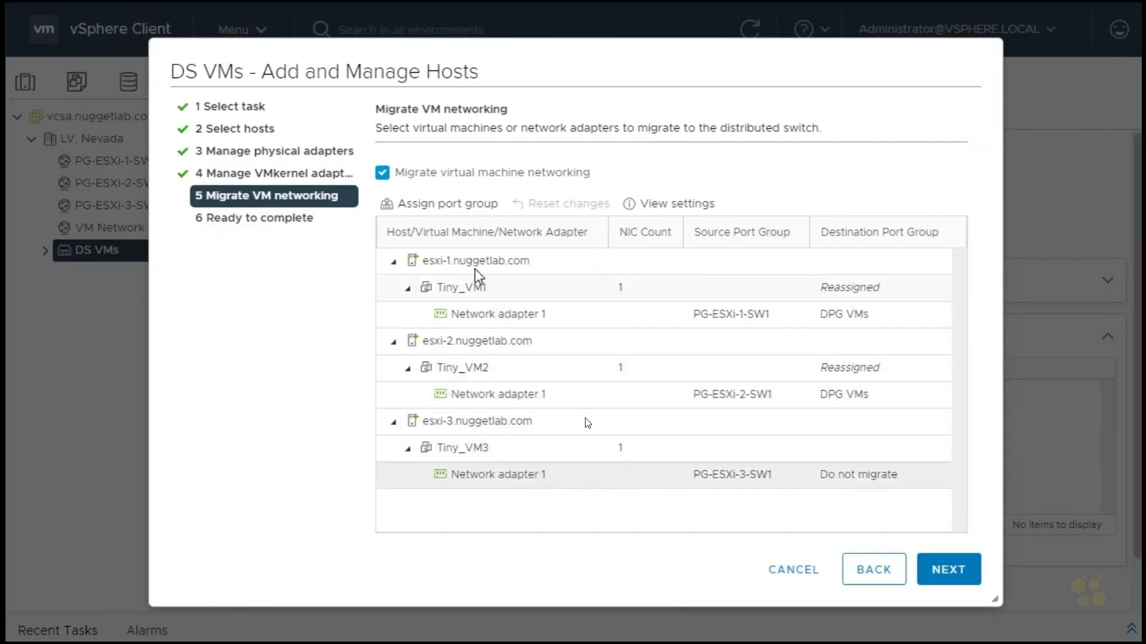
{"action": "left_click", "coordinate": [447, 204]}
{"action": "left_click", "coordinate": [445, 256]}
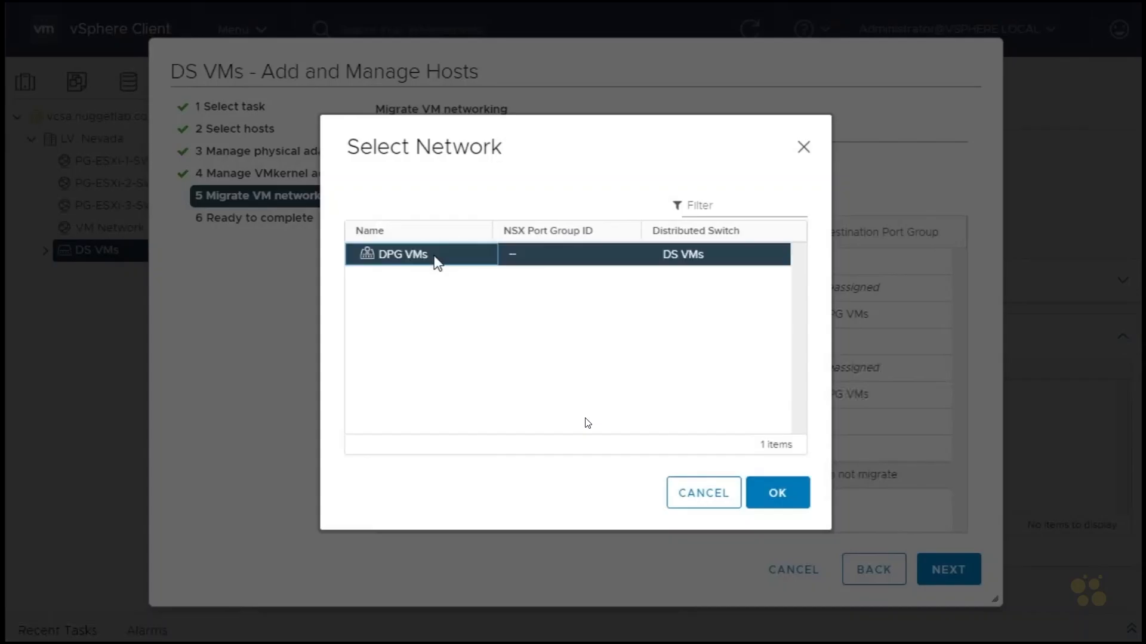
{"action": "left_click", "coordinate": [766, 487]}
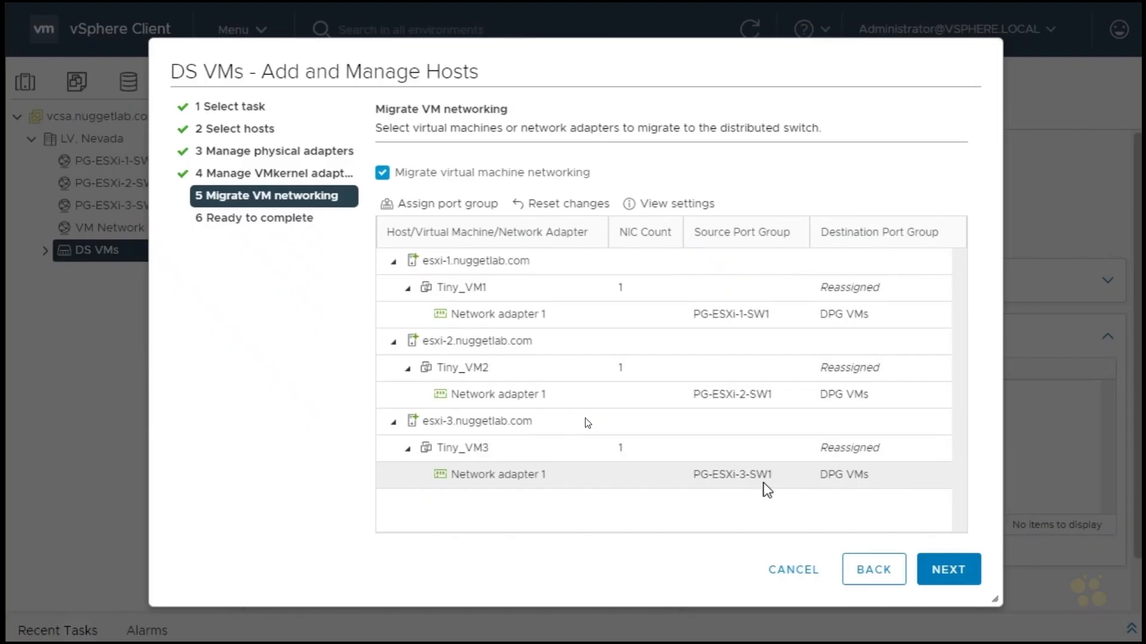
{"action": "left_click", "coordinate": [953, 574]}
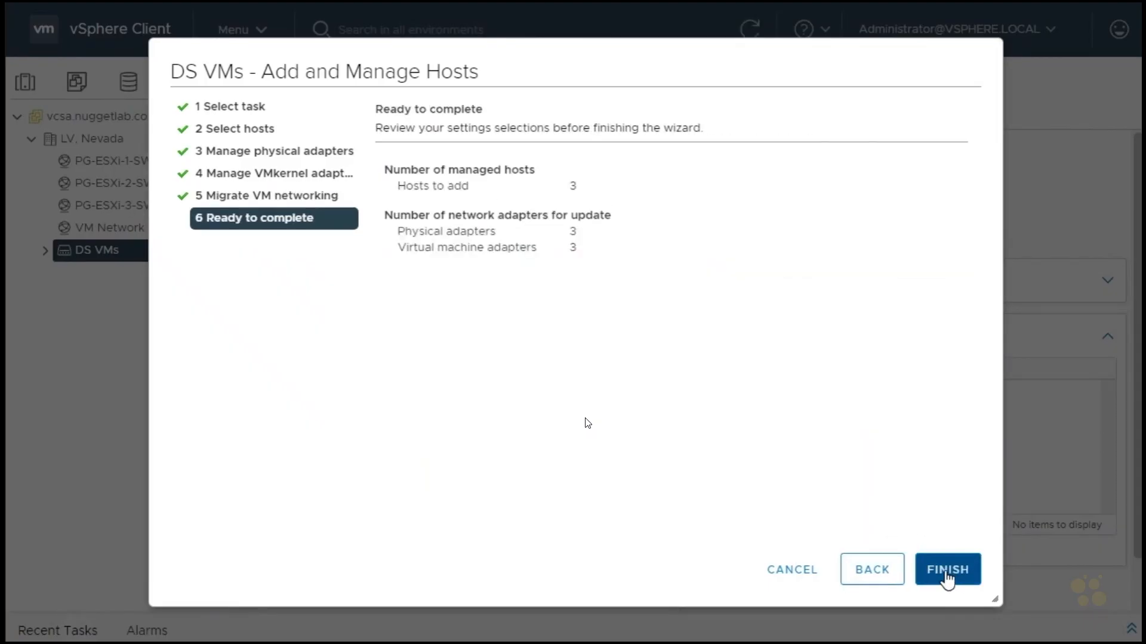
{"action": "left_click", "coordinate": [950, 573]}
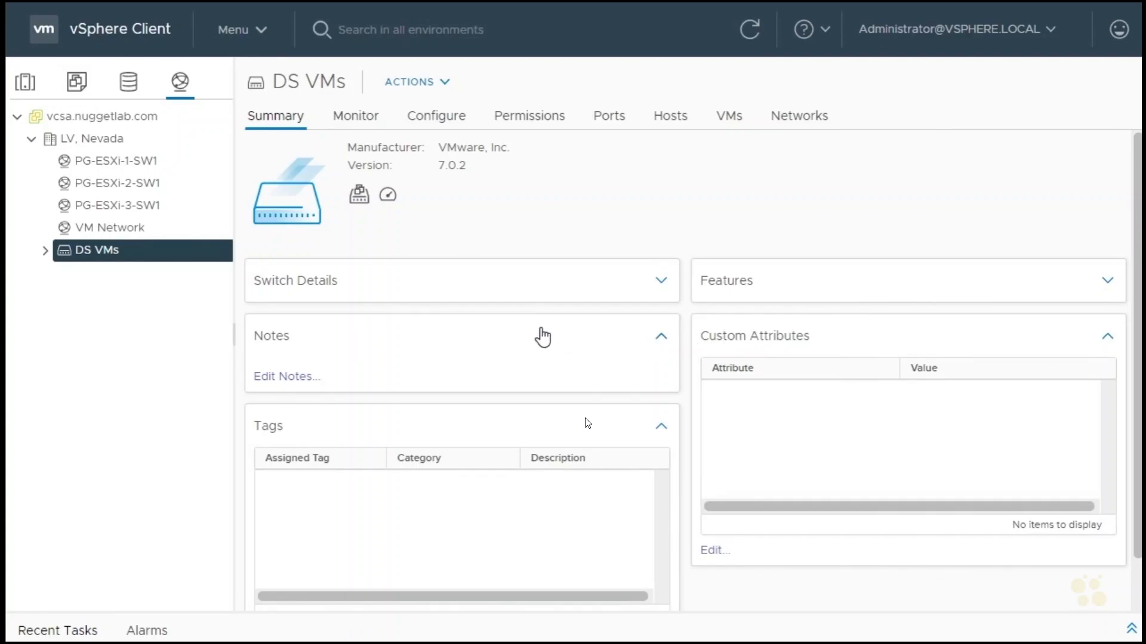
Inspect the virtual switches of esxi-2.nuggetlab.com and the virtual machines connected to DPG VMs.
{"action": "left_click", "coordinate": [25, 83]}
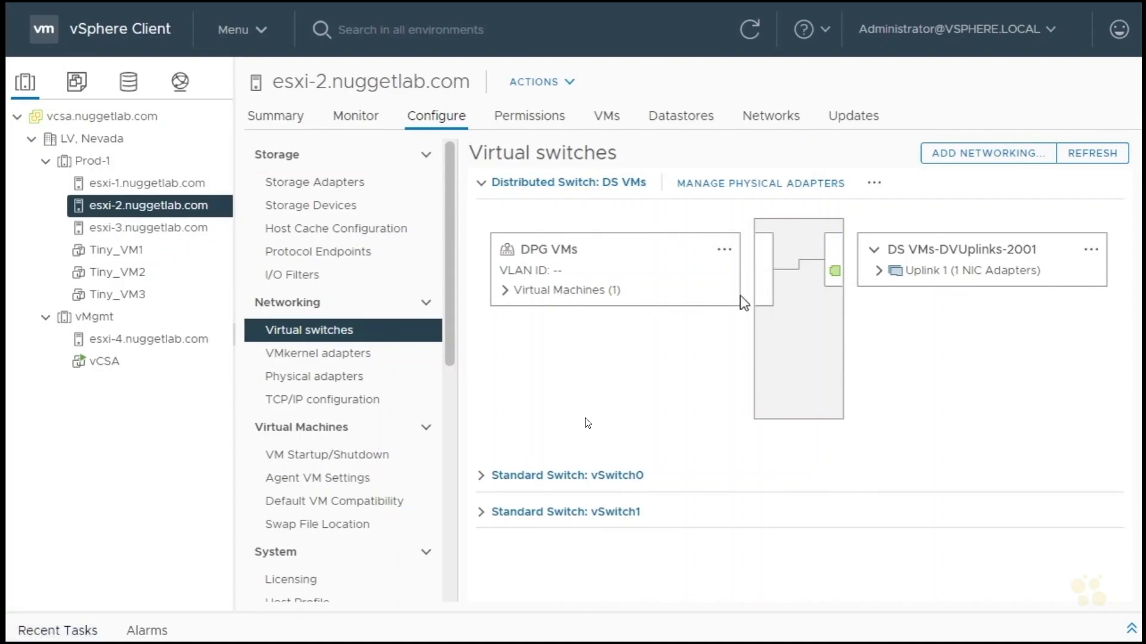
{"action": "left_click", "coordinate": [505, 291]}
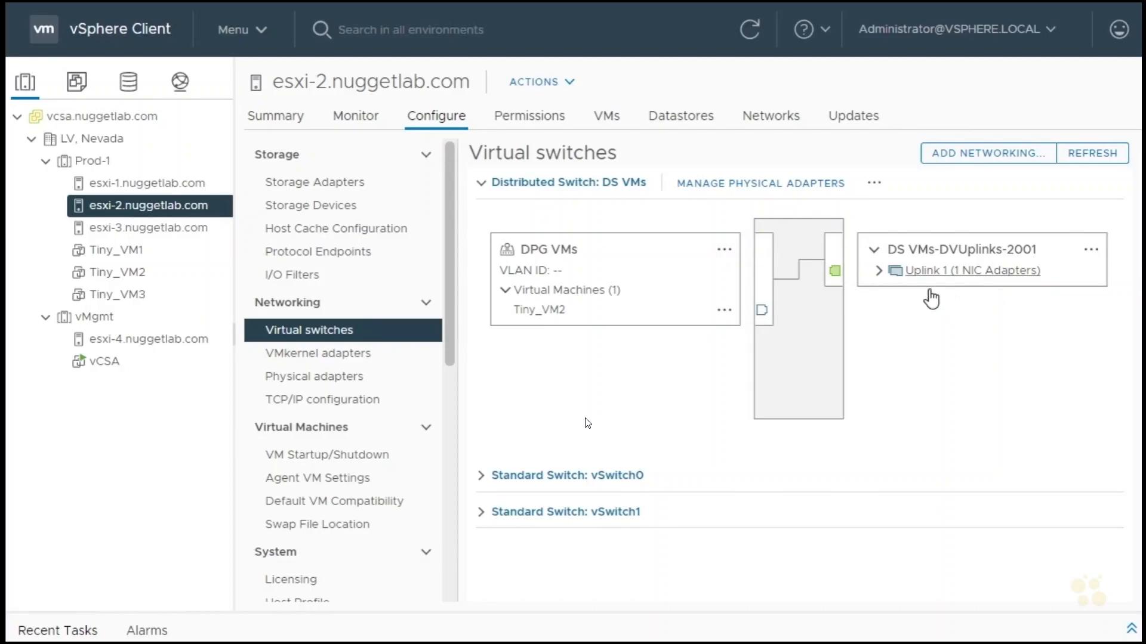
Start a new distributed switch in the LV, Nevada datacenter, named DS Mgmt, with version 7.0.2.
{"action": "left_click", "coordinate": [181, 84]}
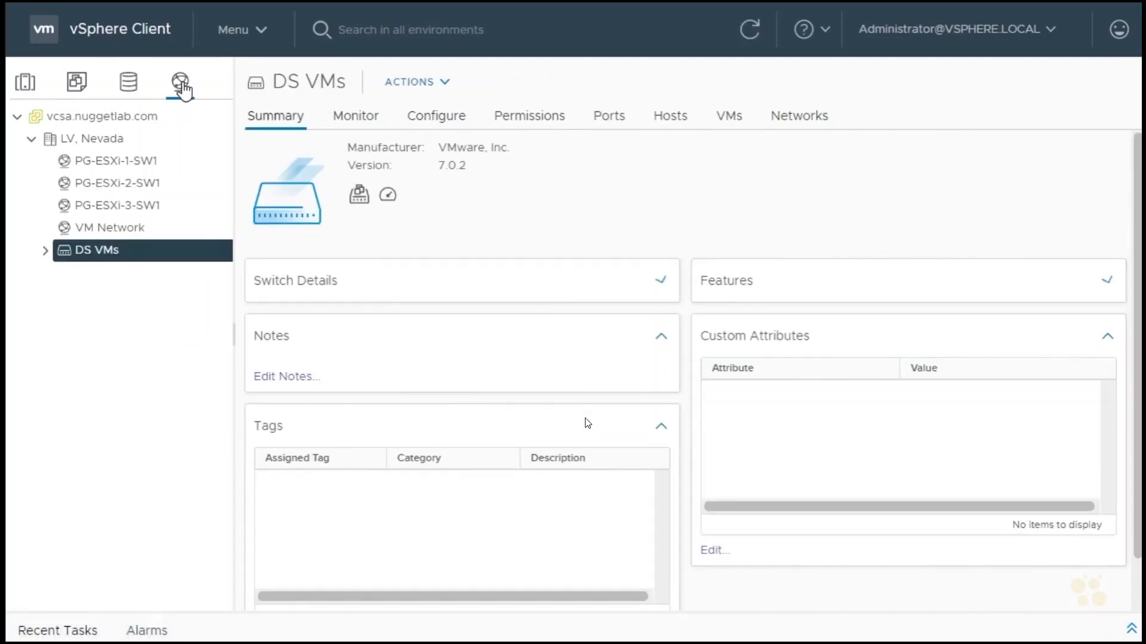
{"action": "right_click", "coordinate": [104, 145]}
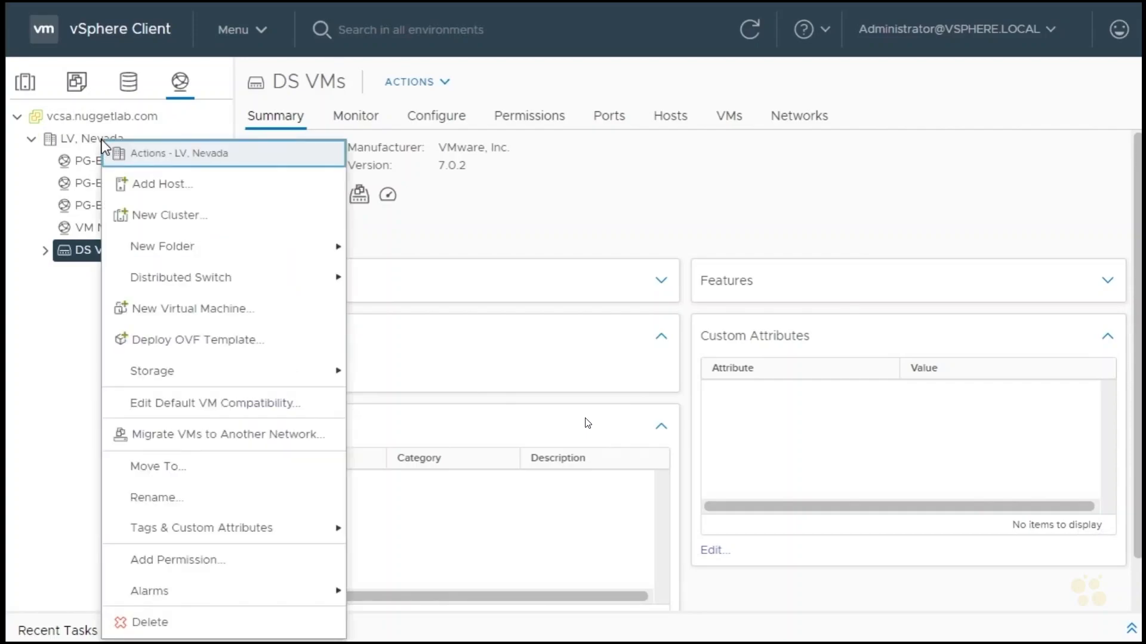
{"action": "mouse_move", "coordinate": [185, 280]}
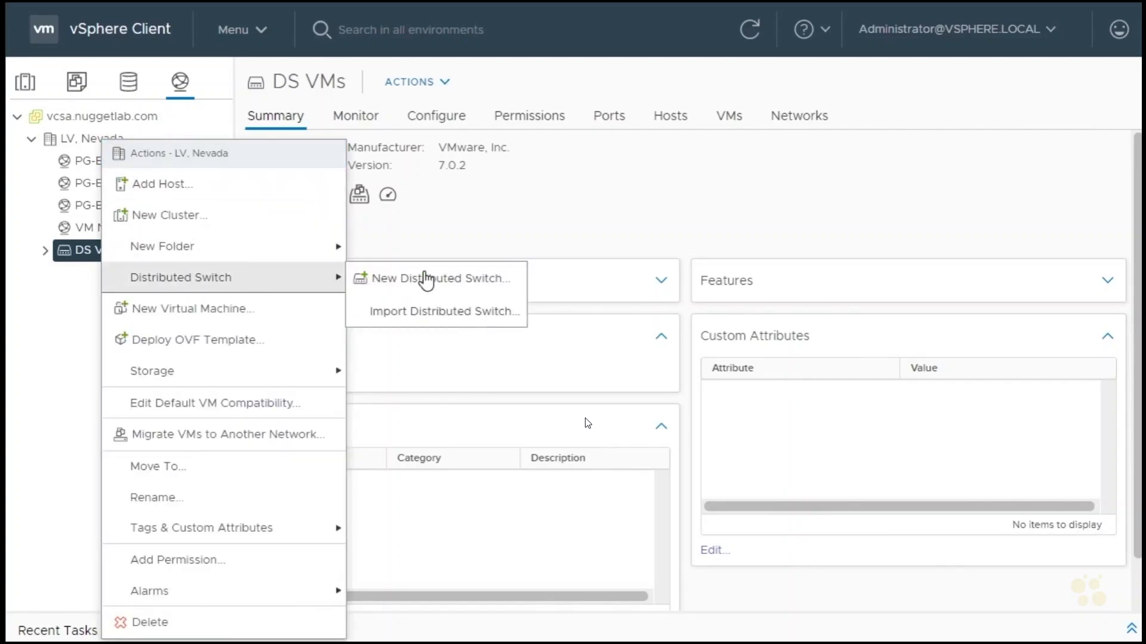
{"action": "left_click", "coordinate": [457, 289]}
{"action": "left_click_drag", "start_coordinate": [613, 190], "coordinate": [554, 192]}
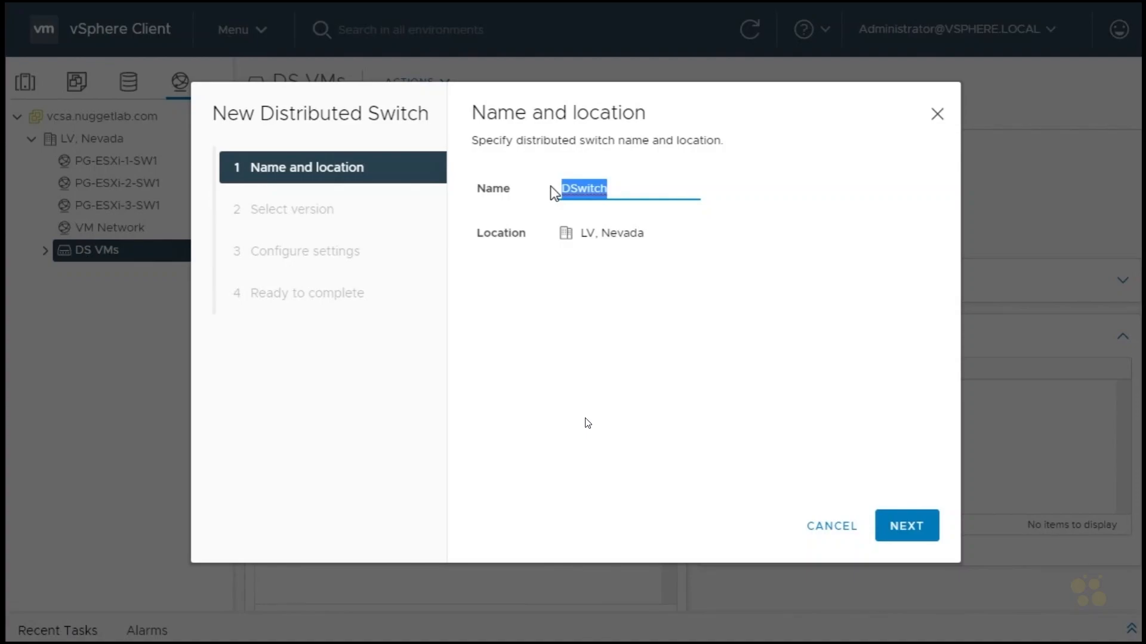
{"action": "type", "text": "DS Mgmt"}
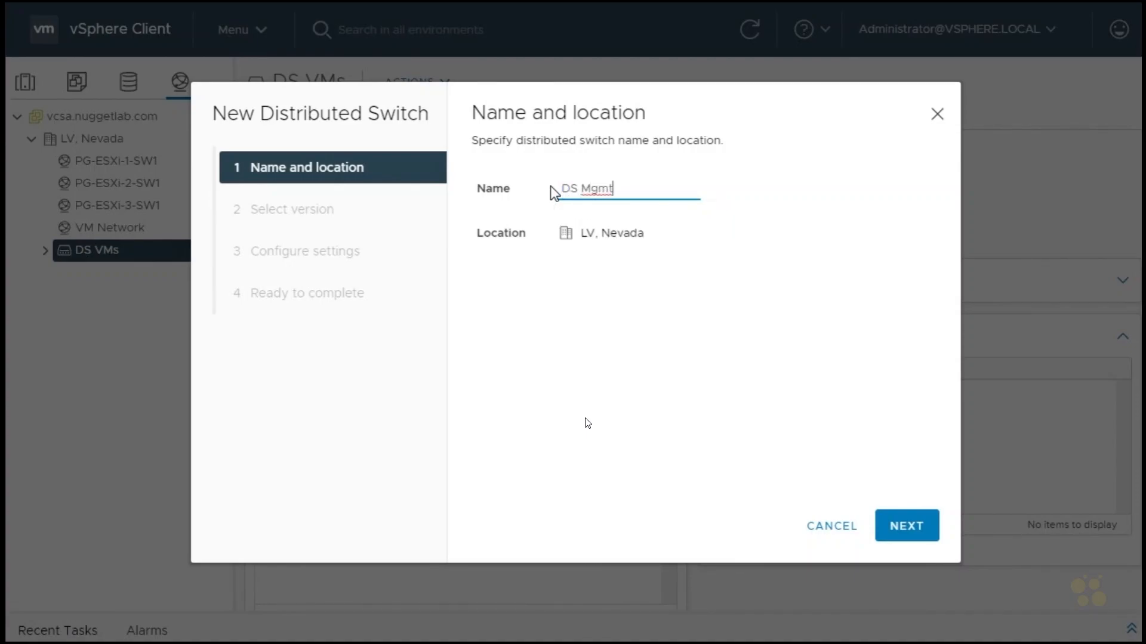
{"action": "left_click", "coordinate": [901, 528]}
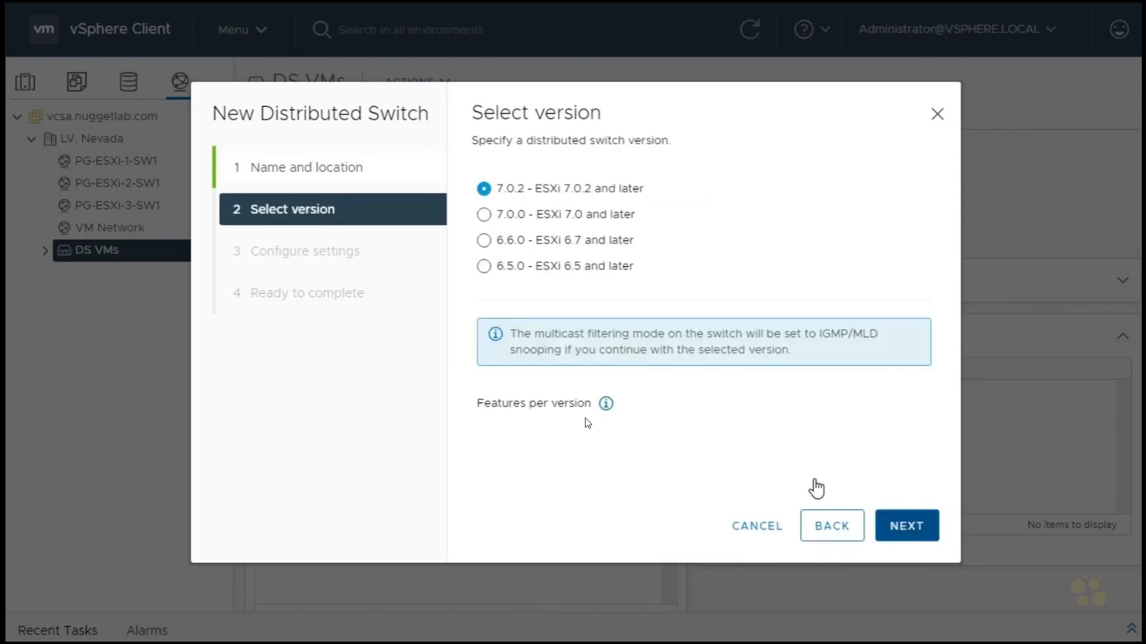
{"action": "left_click", "coordinate": [907, 528]}
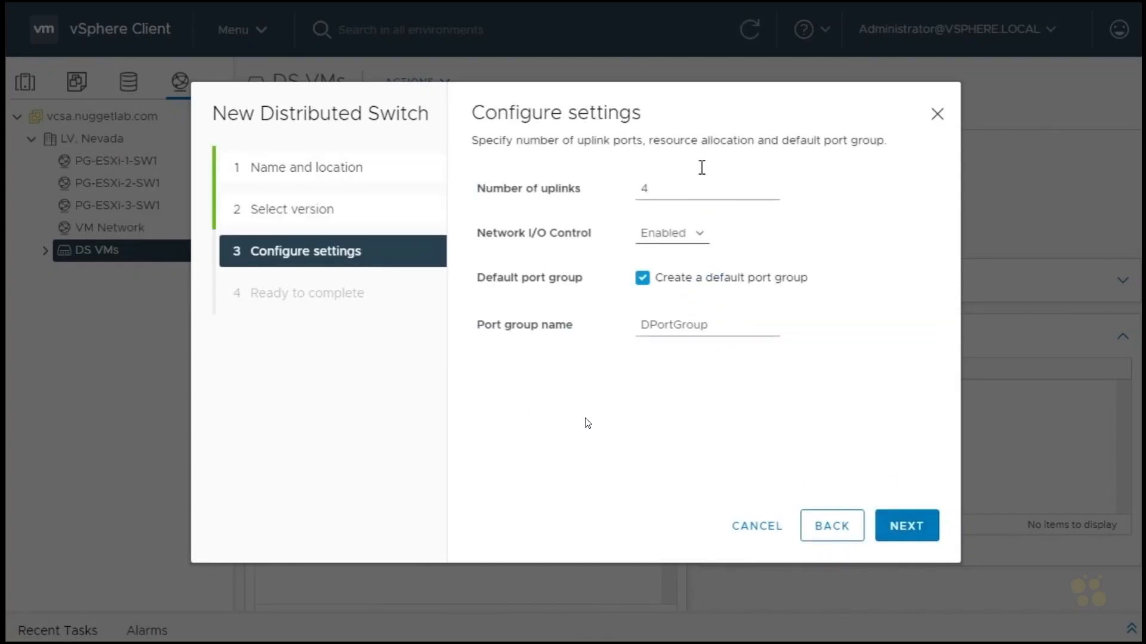
Set the new switch to 2 uplinks with a default port group named DPG Mgmt and finish creating it.
{"action": "left_click", "coordinate": [675, 183]}
{"action": "type", "text": "2"}
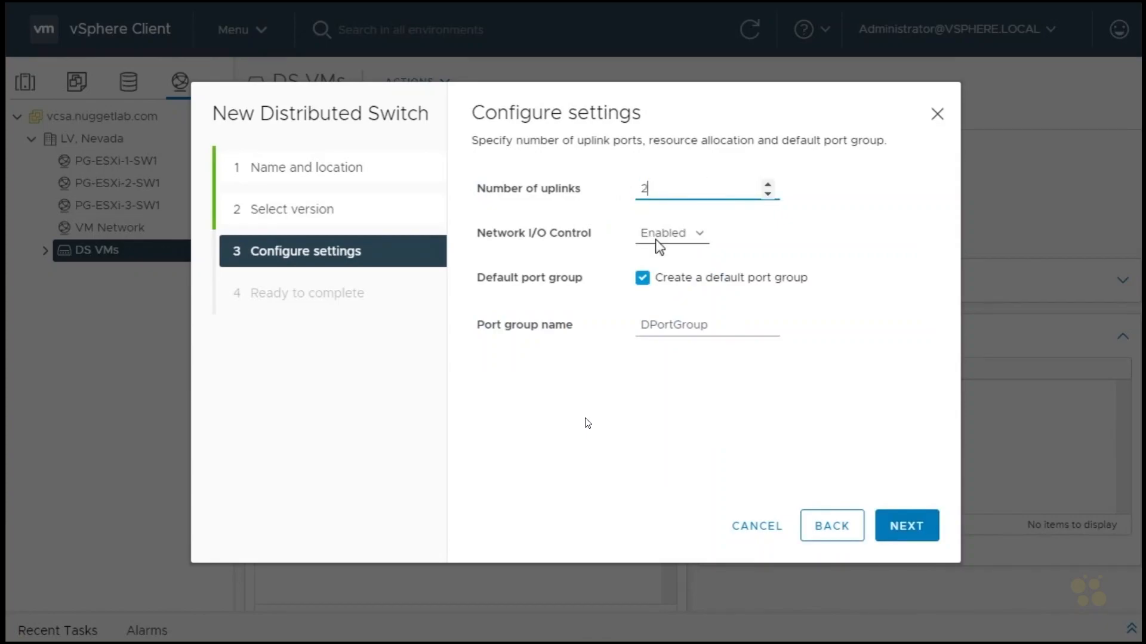
{"action": "left_click_drag", "start_coordinate": [713, 325], "coordinate": [629, 321]}
{"action": "key", "text": "BackSpace"}
{"action": "type", "text": "DPG Mgmt"}
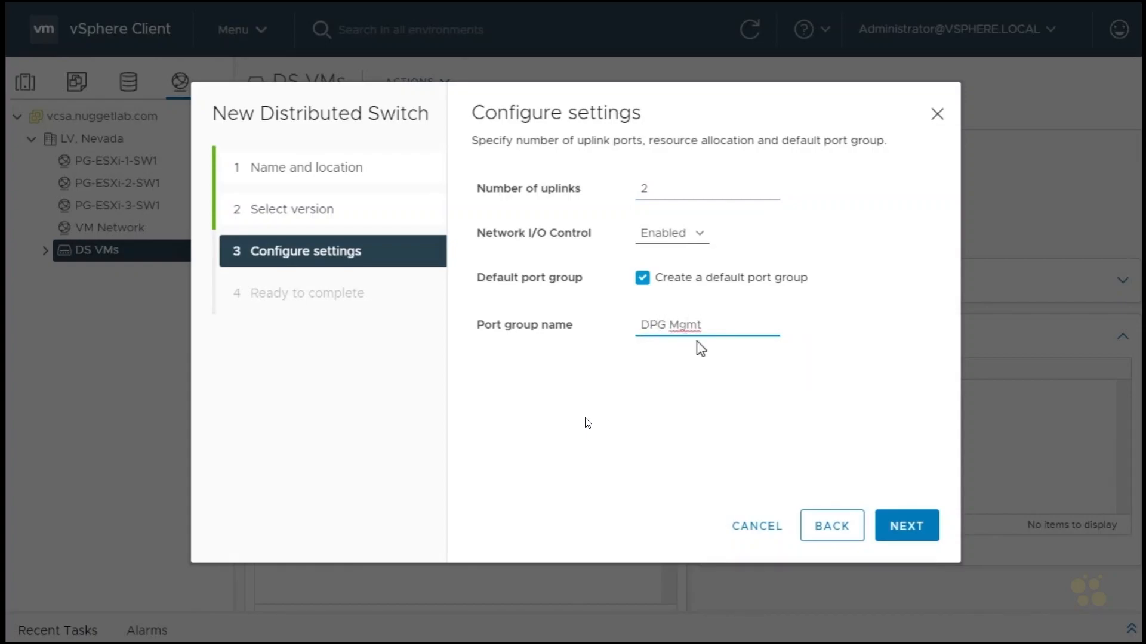
{"action": "left_click", "coordinate": [904, 531]}
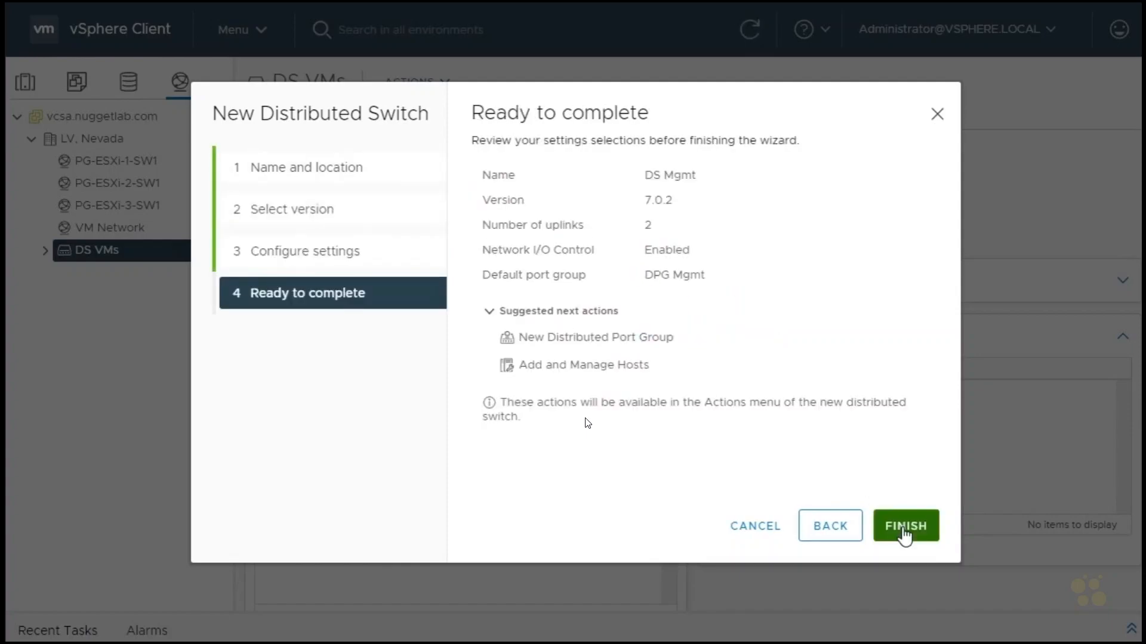
{"action": "left_click", "coordinate": [900, 525]}
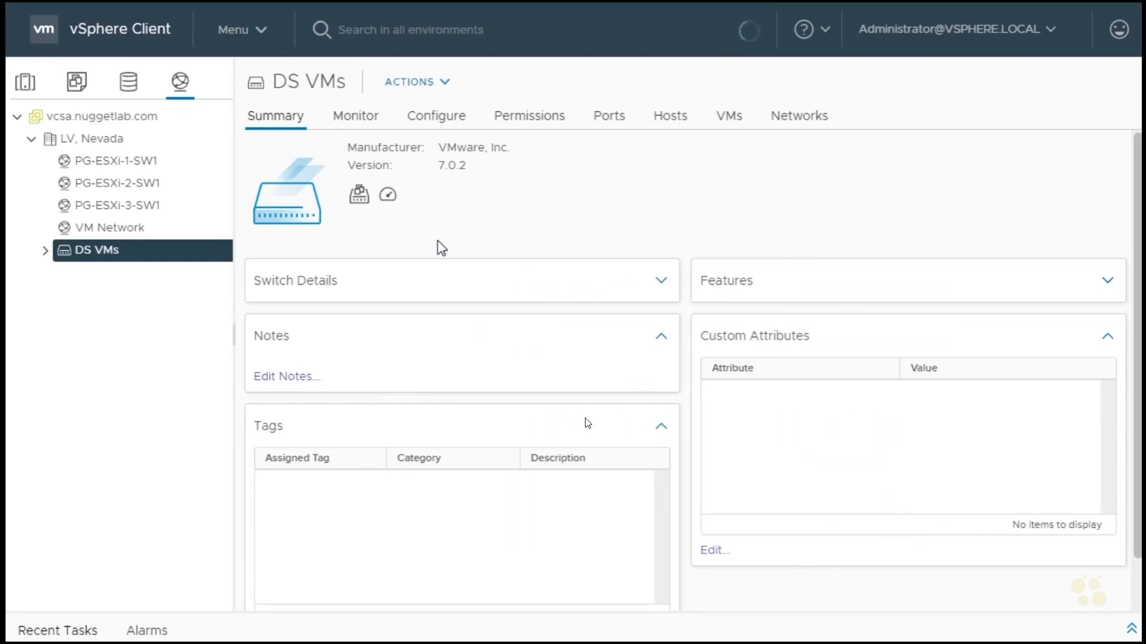
Start adding hosts to the DS Mgmt distributed switch and select esxi-1, esxi-2 and esxi-3.nuggetlab.com as new hosts.
{"action": "left_click", "coordinate": [109, 250]}
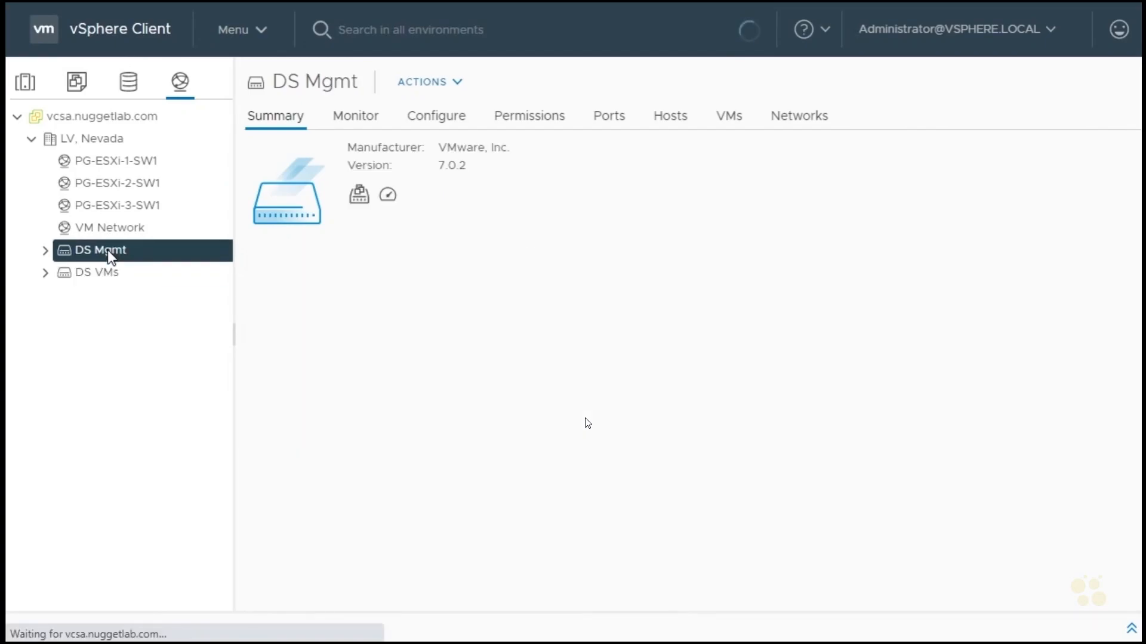
{"action": "right_click", "coordinate": [108, 250]}
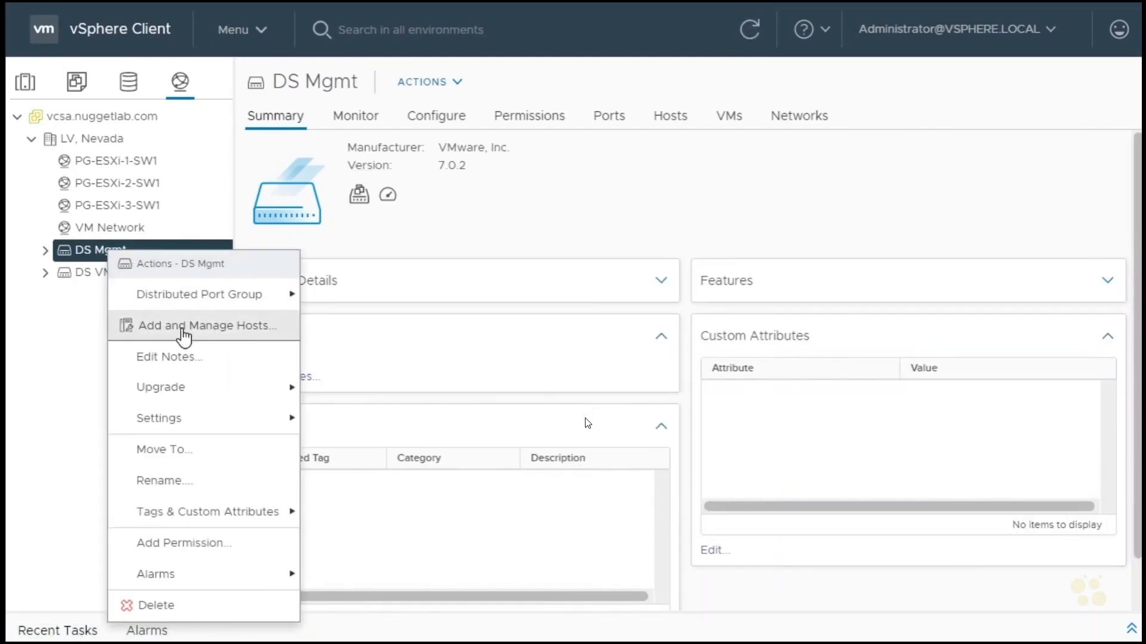
{"action": "left_click", "coordinate": [225, 334]}
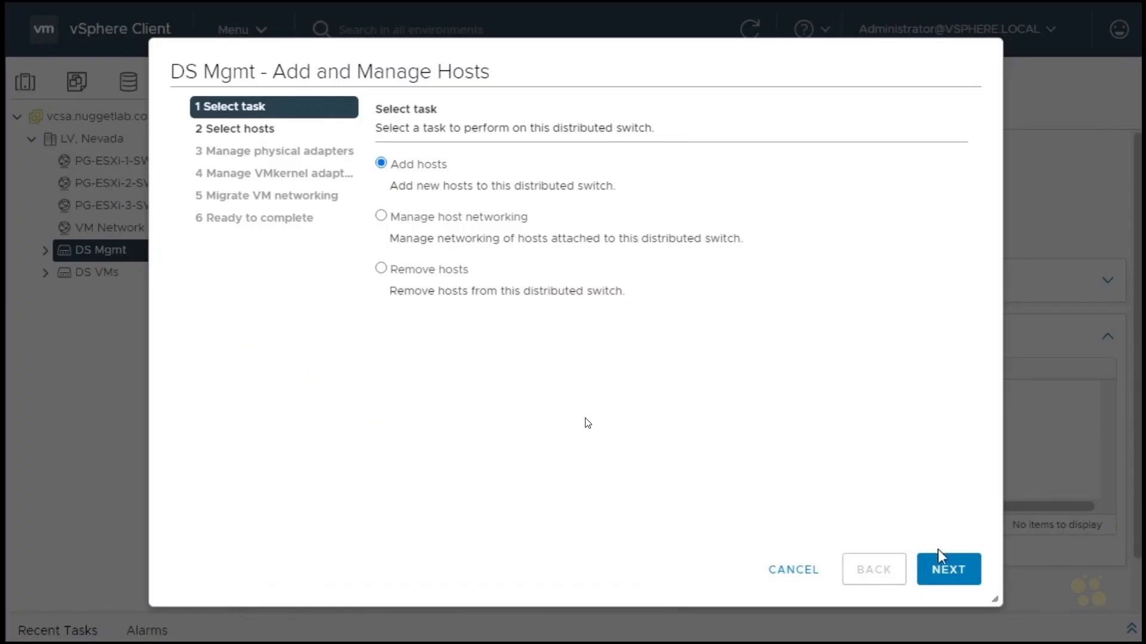
{"action": "left_click", "coordinate": [949, 572]}
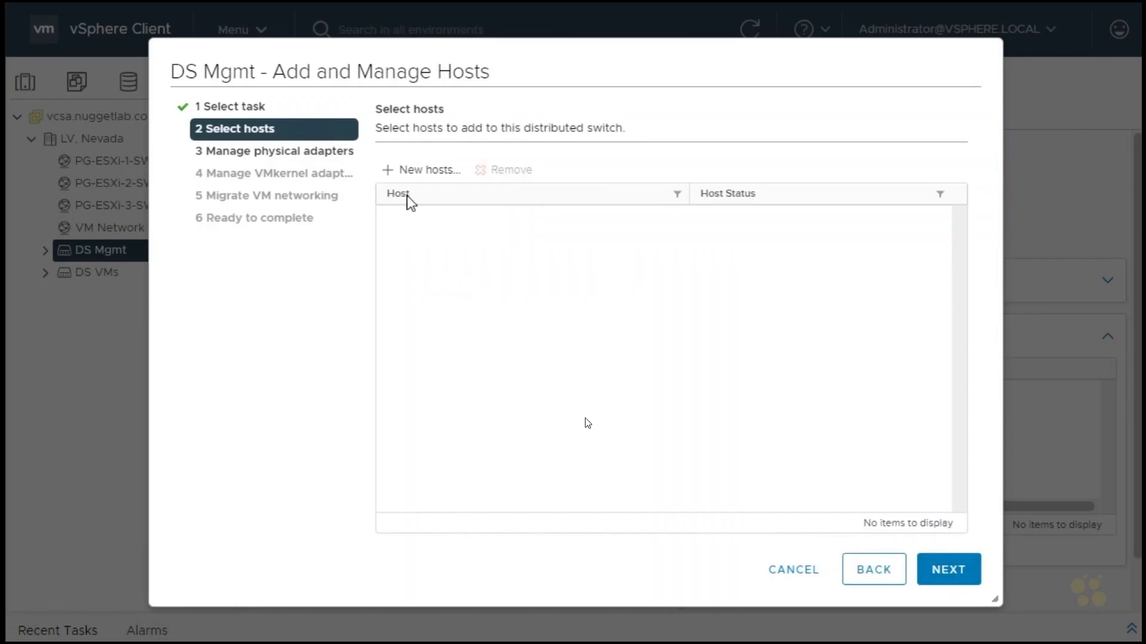
{"action": "left_click", "coordinate": [389, 171]}
{"action": "left_click", "coordinate": [236, 228]}
{"action": "left_click", "coordinate": [236, 251]}
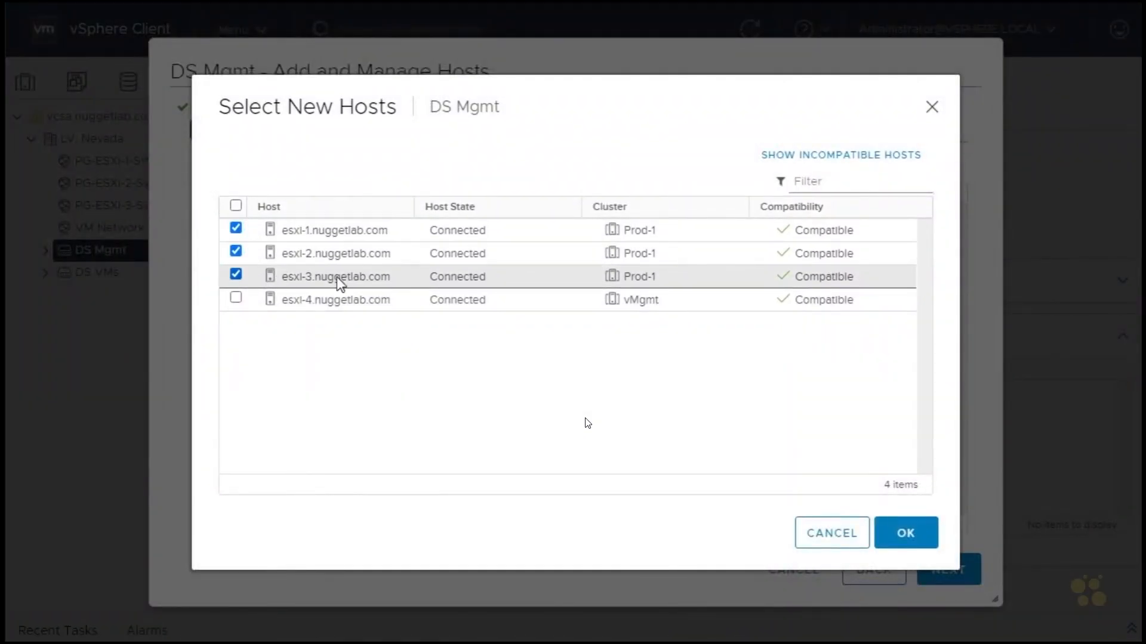
{"action": "left_click", "coordinate": [906, 533]}
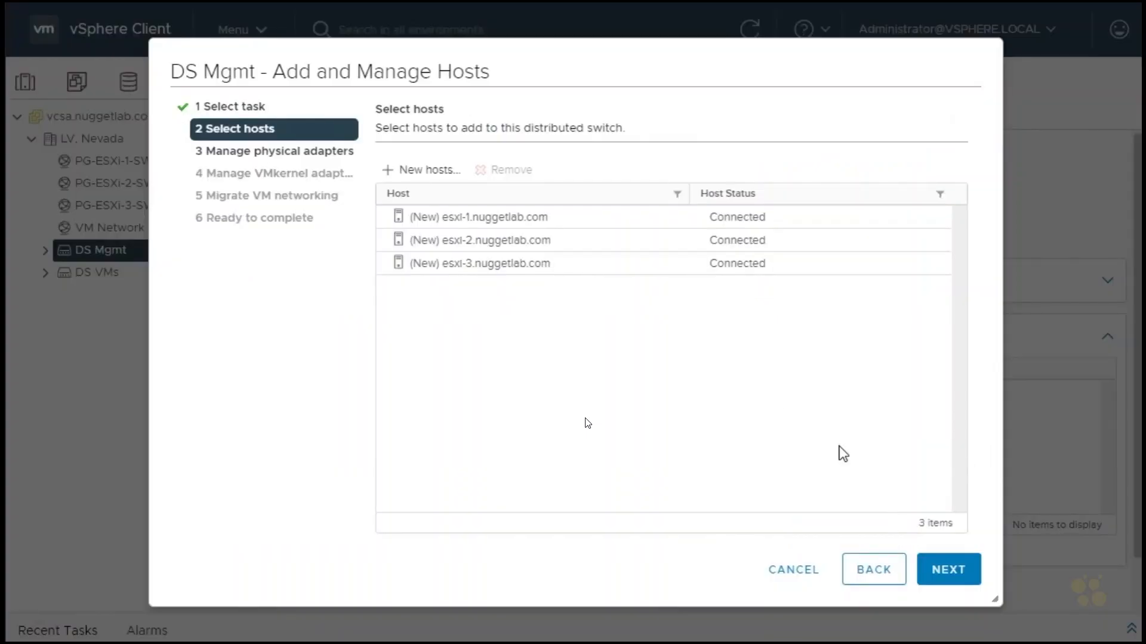
{"action": "left_click", "coordinate": [943, 568]}
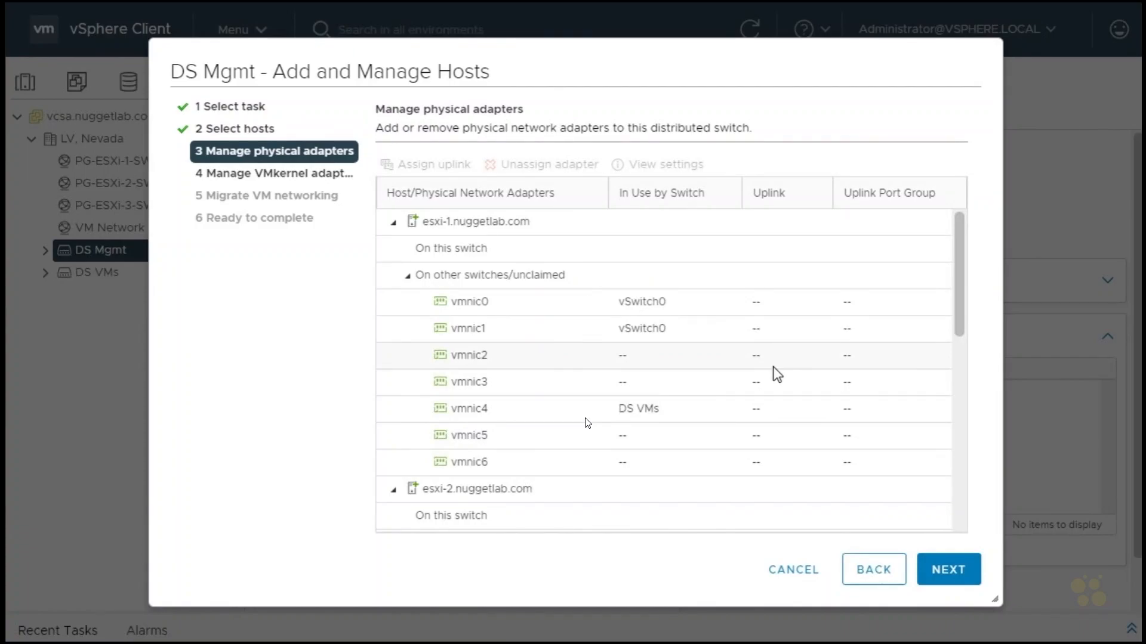
Assign physical adapter vmnic1 to Uplink 1 and apply the assignment to the rest of the hosts.
{"action": "left_click", "coordinate": [479, 328]}
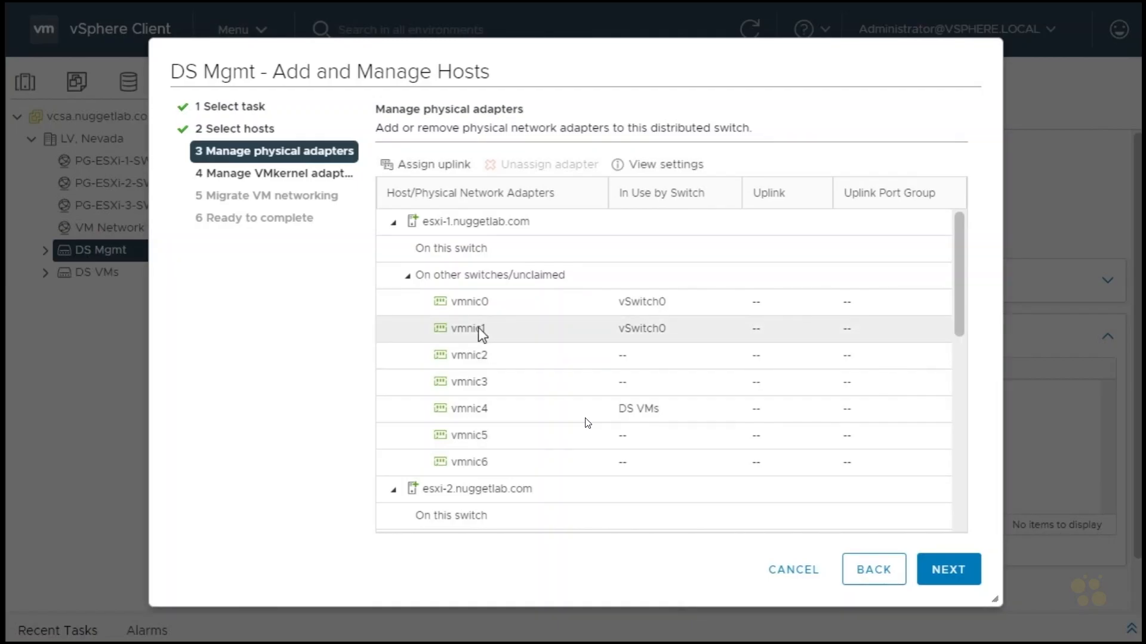
{"action": "left_click", "coordinate": [440, 167]}
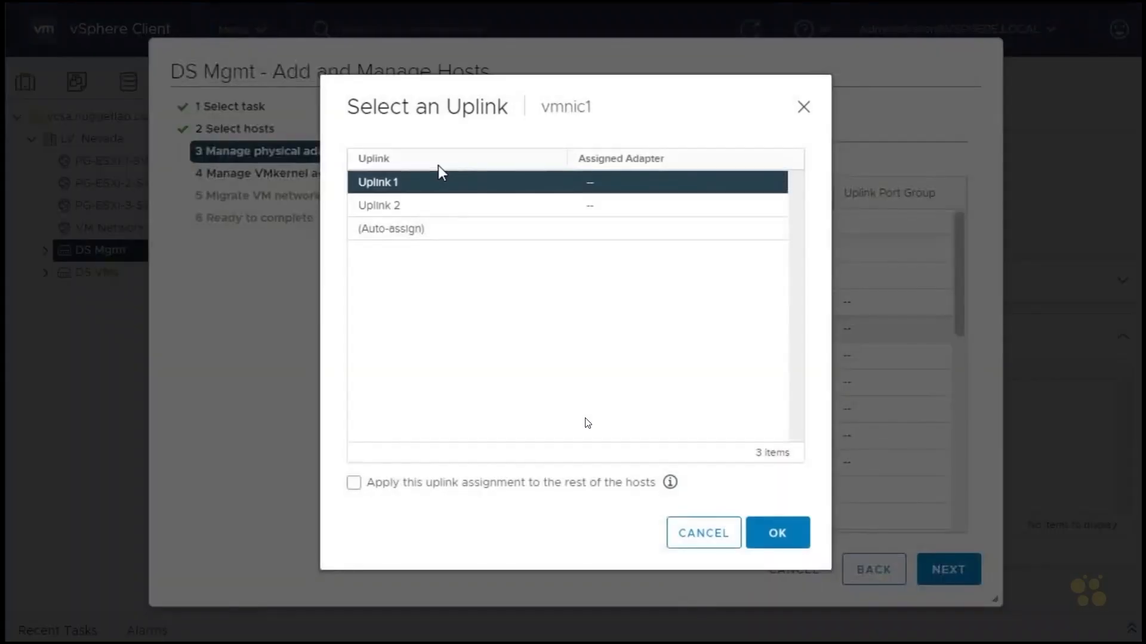
{"action": "left_click", "coordinate": [355, 484]}
{"action": "left_click", "coordinate": [776, 534]}
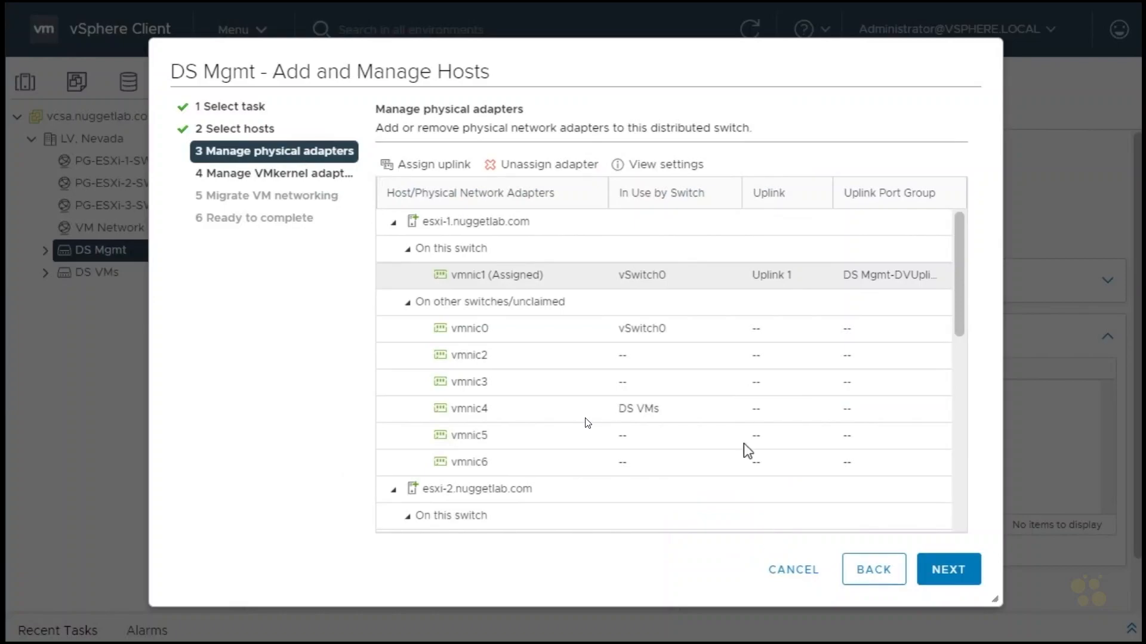
Assign physical adapter vmnic0 to Uplink 2 on all hosts, check the assignments and proceed to the VMkernel adapters.
{"action": "left_click", "coordinate": [484, 328]}
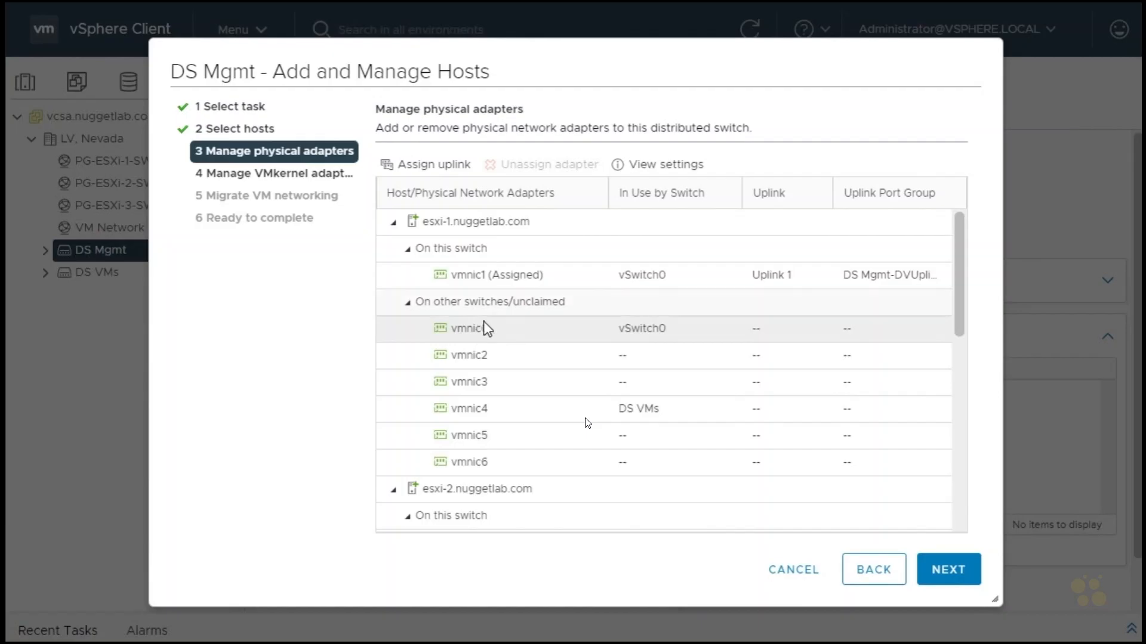
{"action": "left_click", "coordinate": [433, 167]}
{"action": "left_click", "coordinate": [354, 484]}
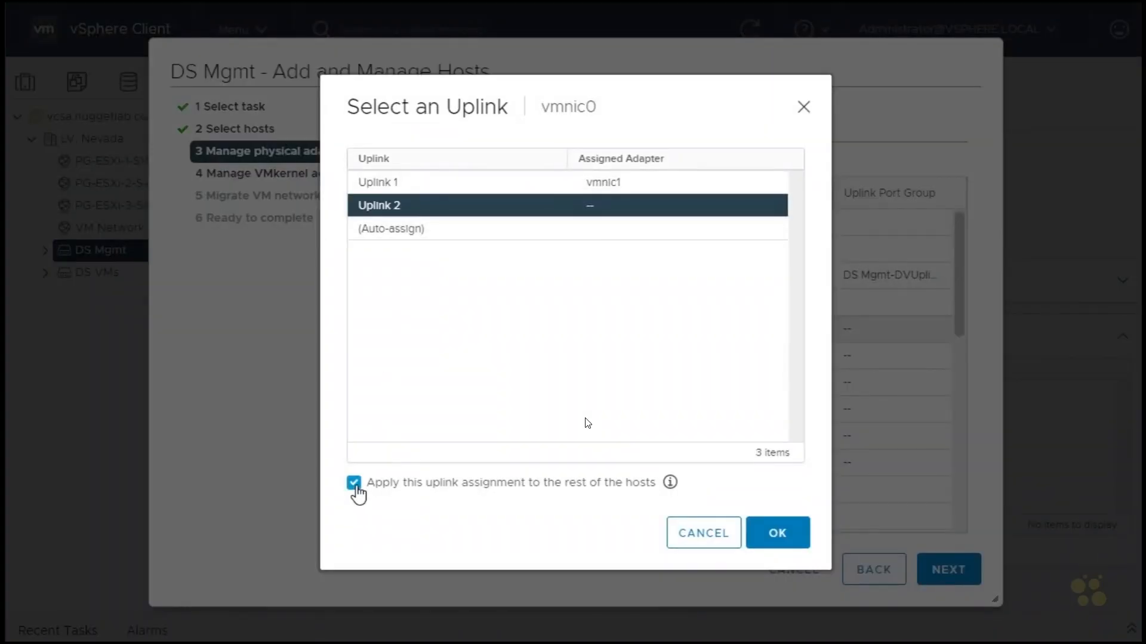
{"action": "left_click", "coordinate": [777, 533]}
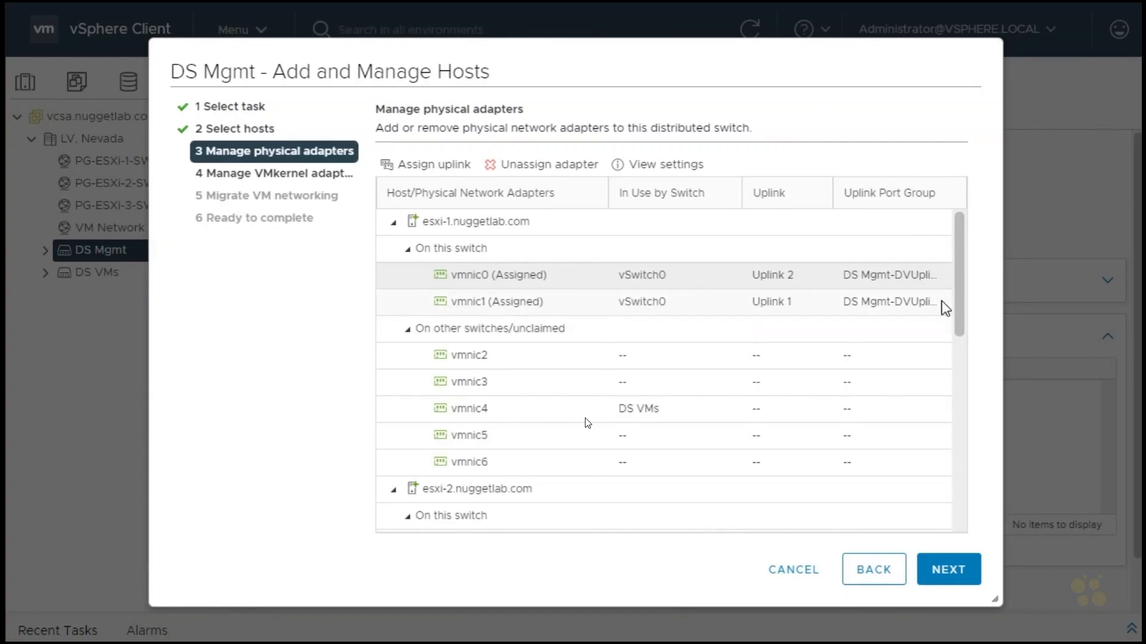
{"action": "left_click_drag", "start_coordinate": [957, 298], "coordinate": [964, 491]}
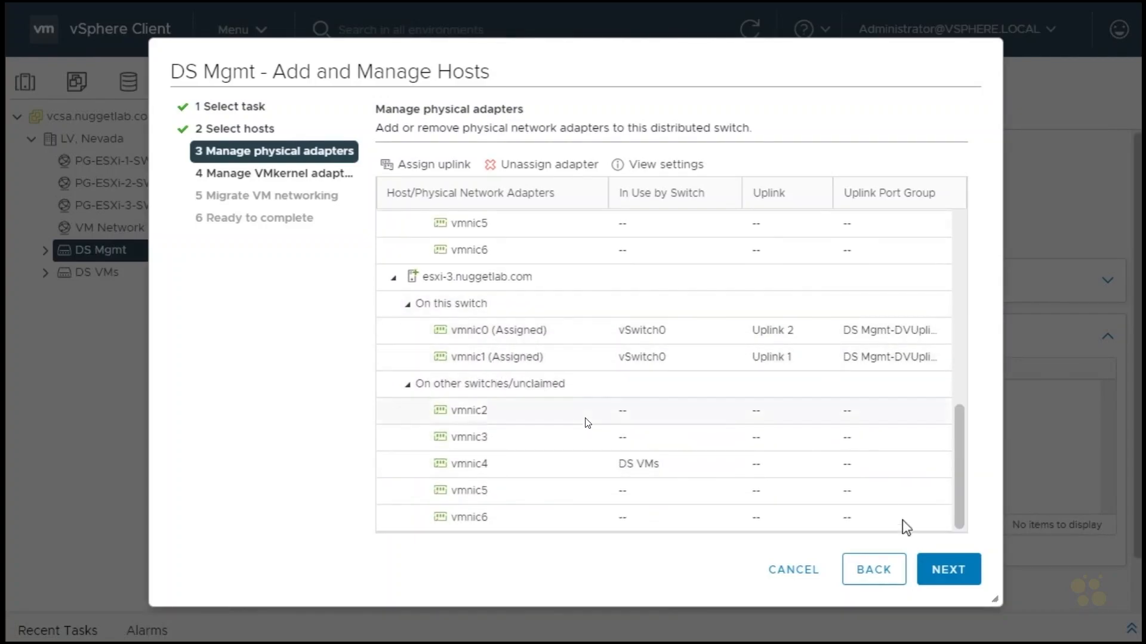
{"action": "left_click", "coordinate": [951, 574]}
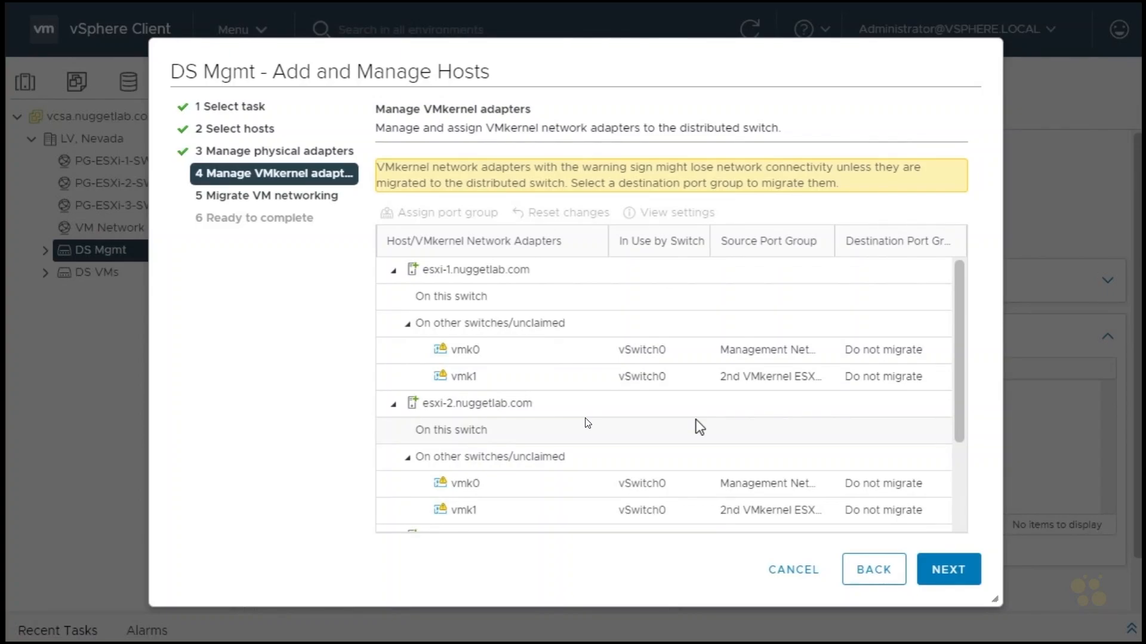
Reassign VMkernel adapter vmk0 to the DPG Mgmt port group on all hosts.
{"action": "left_click", "coordinate": [462, 352]}
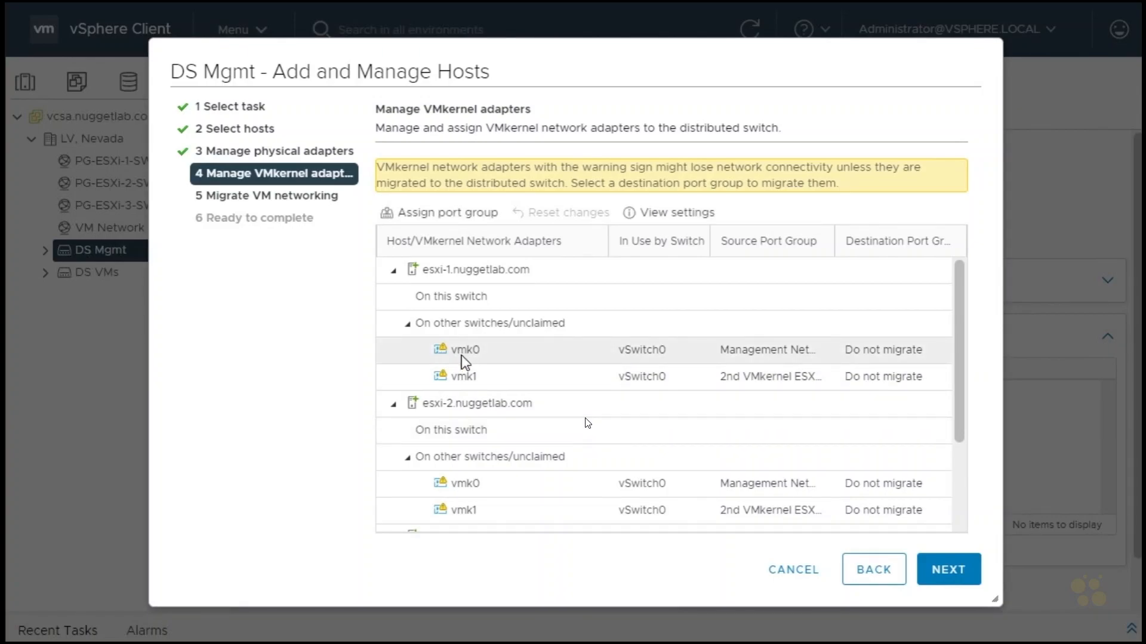
{"action": "left_click", "coordinate": [431, 214]}
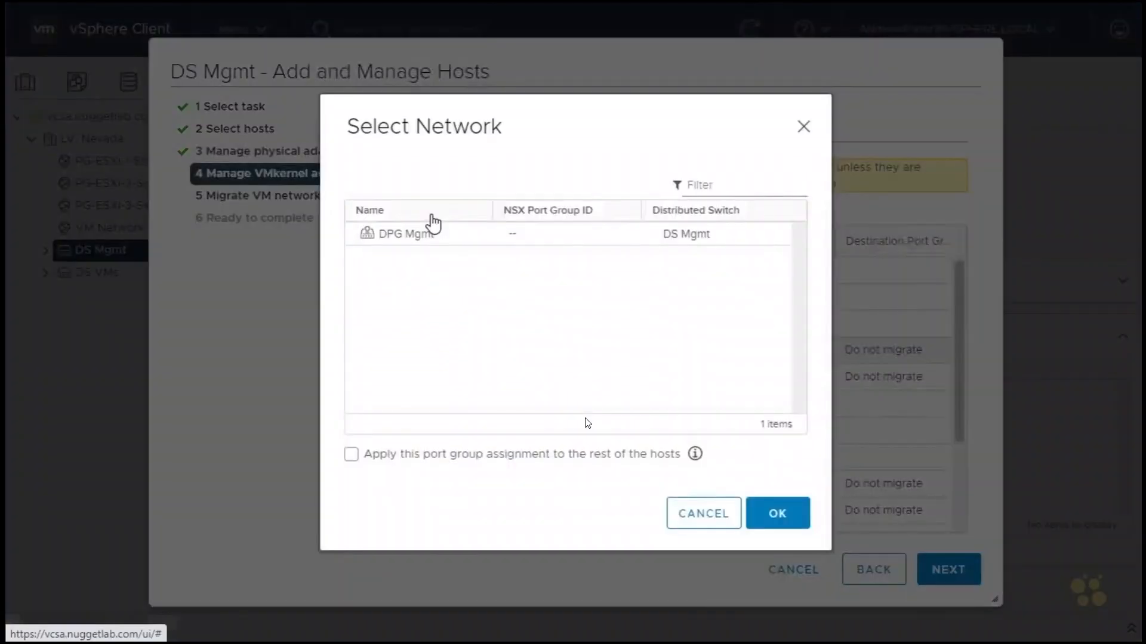
{"action": "left_click", "coordinate": [418, 237]}
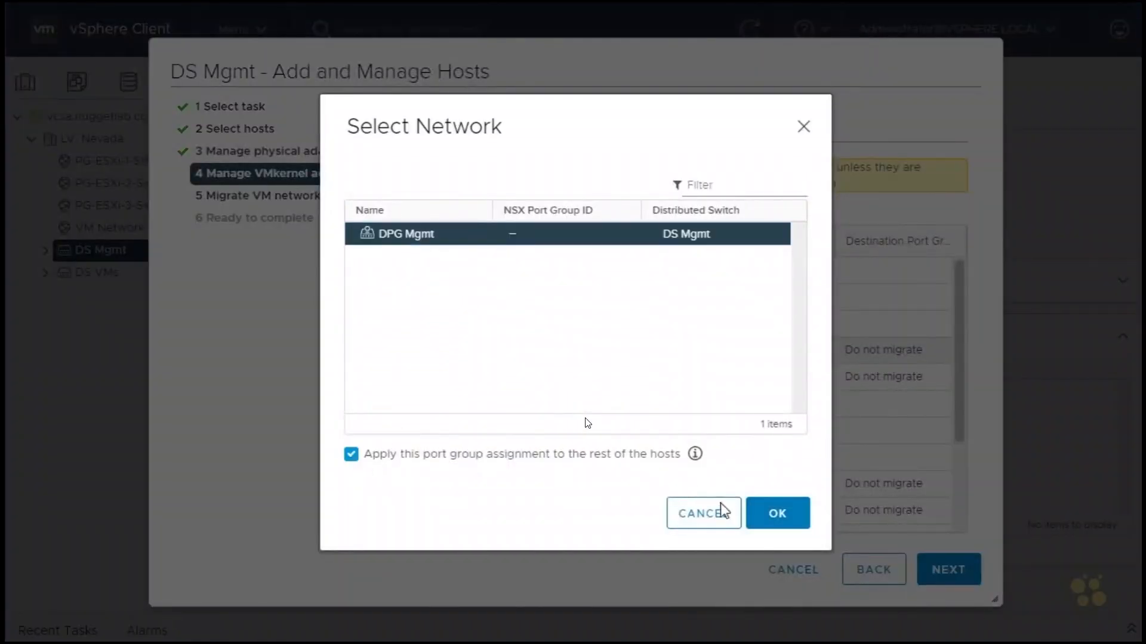
{"action": "left_click", "coordinate": [777, 516]}
Reassign VMkernel adapter vmk1 to DPG Mgmt on all hosts and check the destination port groups of each host.
{"action": "left_click", "coordinate": [465, 377]}
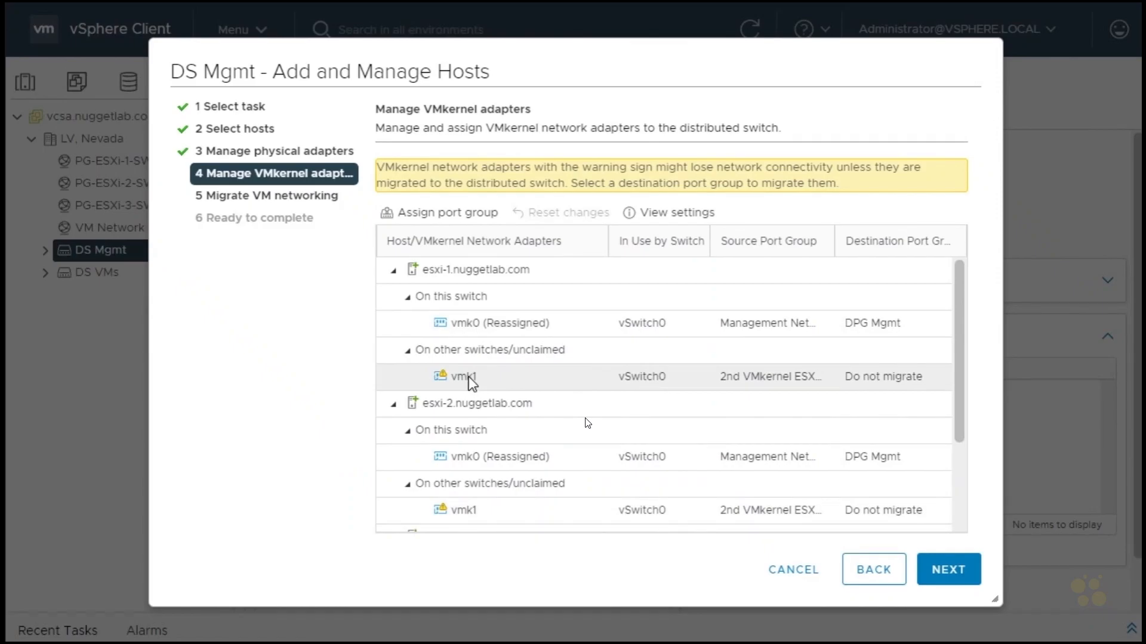
{"action": "left_click", "coordinate": [440, 213]}
{"action": "left_click", "coordinate": [418, 238]}
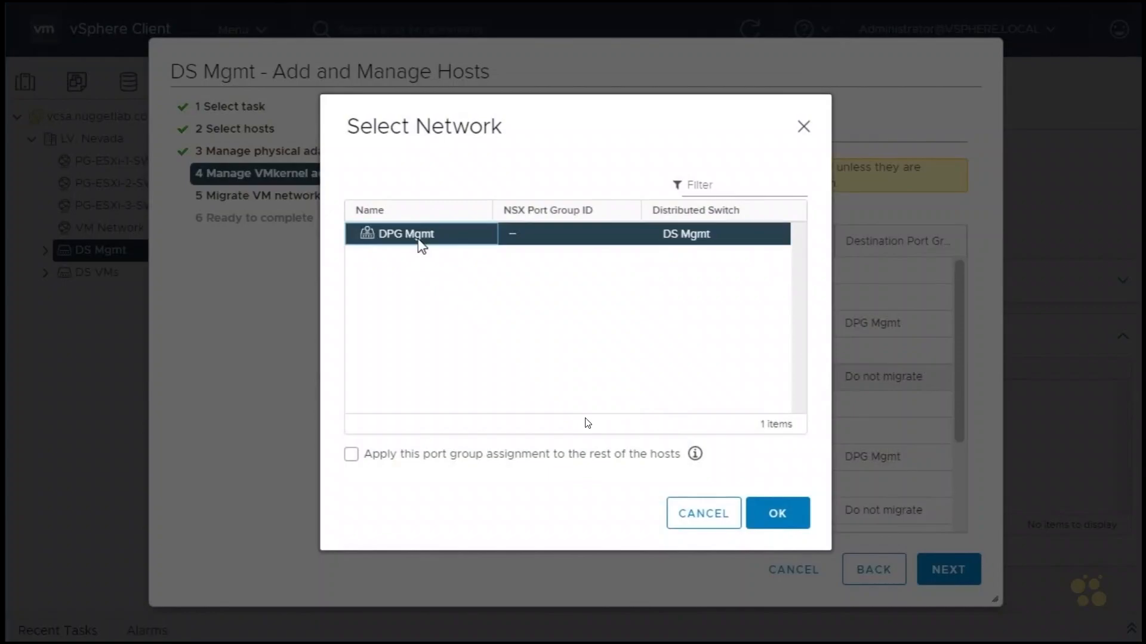
{"action": "left_click", "coordinate": [351, 458]}
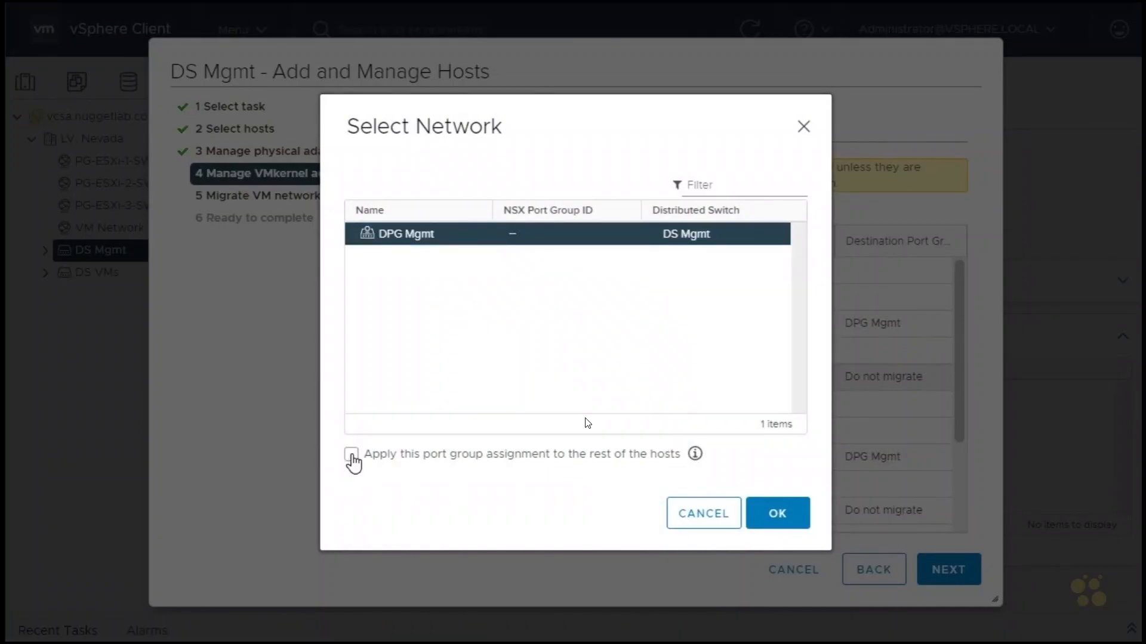
{"action": "left_click", "coordinate": [774, 521]}
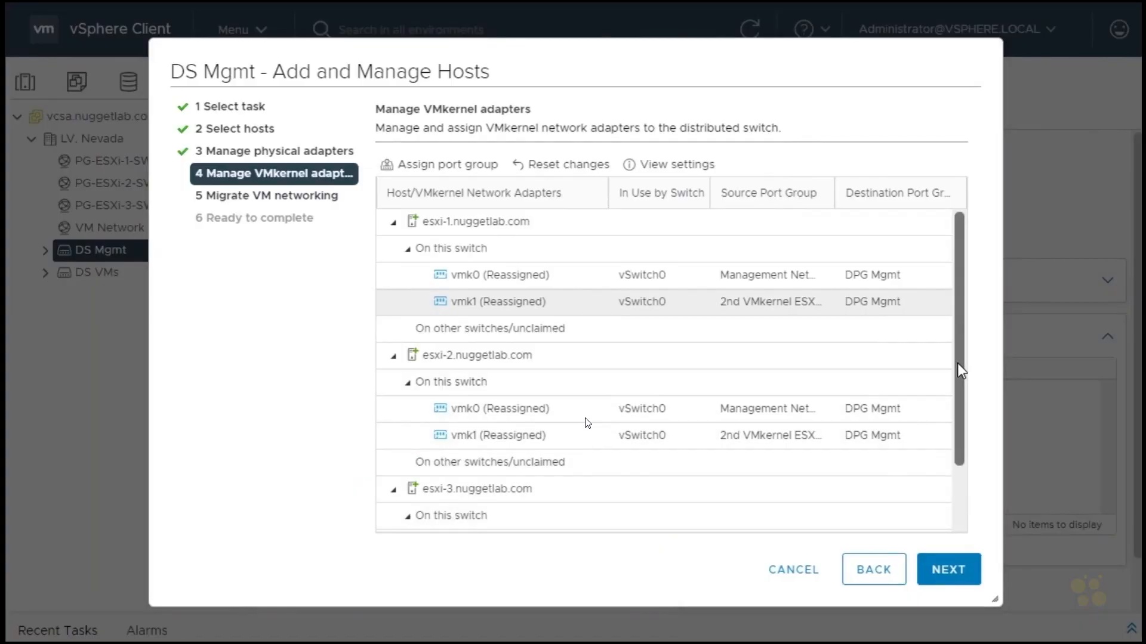
{"action": "left_click_drag", "start_coordinate": [957, 364], "coordinate": [958, 380]}
{"action": "scroll", "coordinate": [967, 447], "scroll_direction": "up", "scroll_amount": 3}
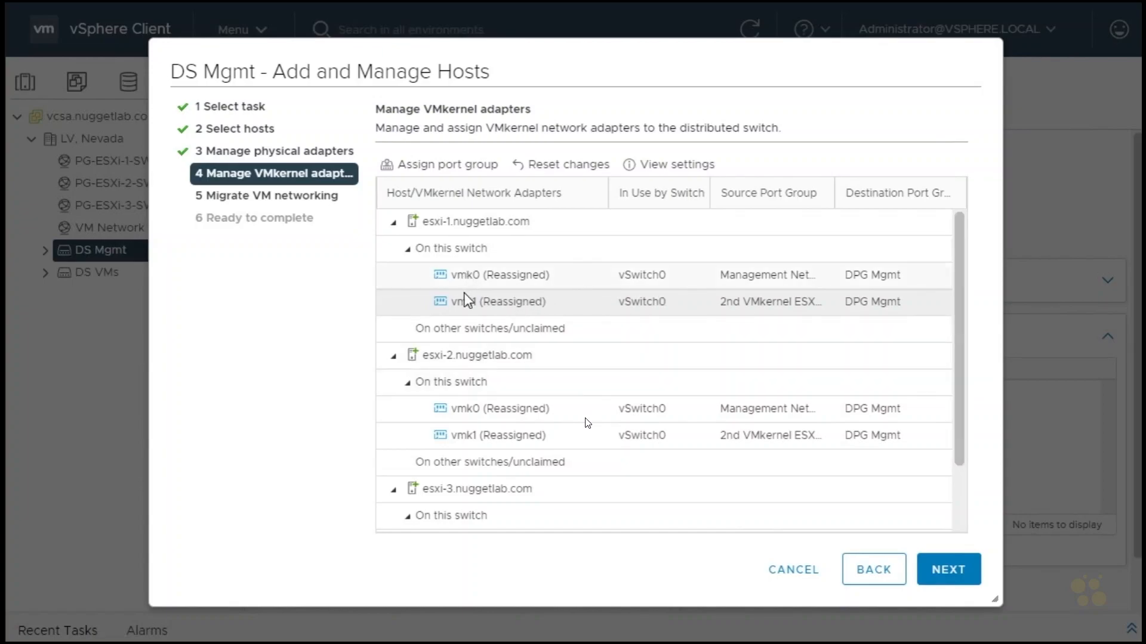
{"action": "left_click", "coordinate": [454, 227]}
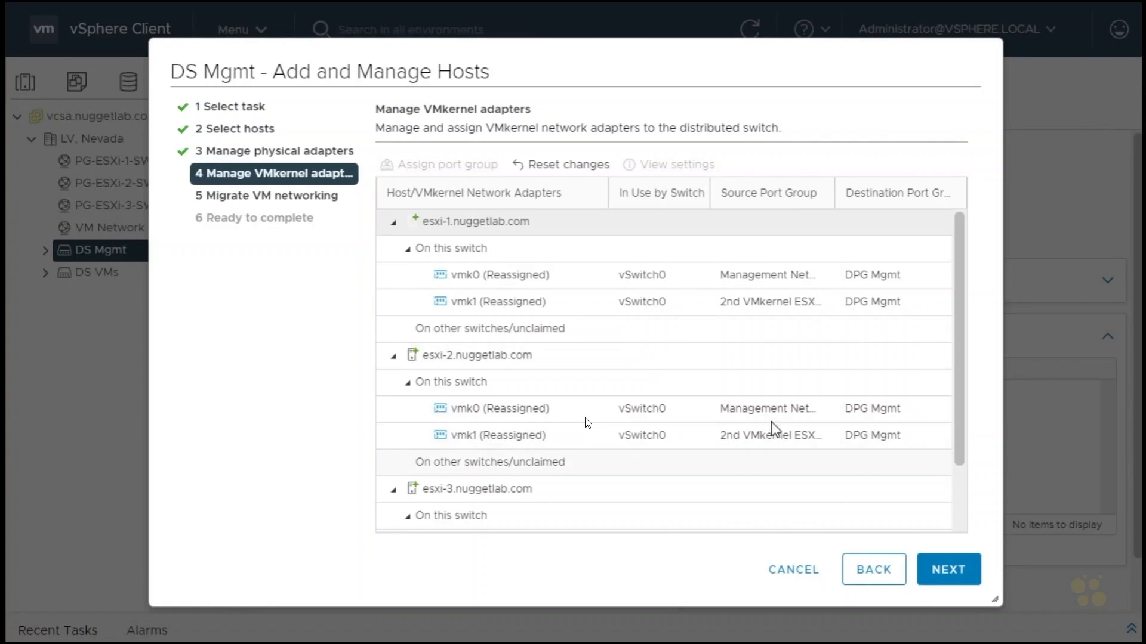
{"action": "left_click_drag", "start_coordinate": [961, 399], "coordinate": [959, 494]}
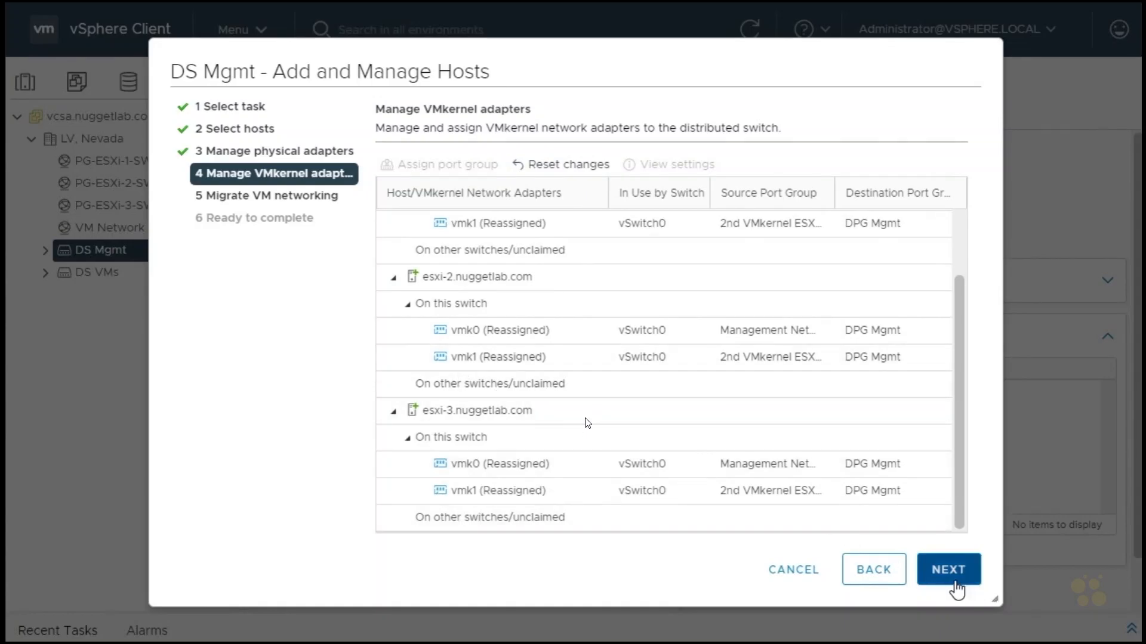
{"action": "left_click", "coordinate": [954, 576]}
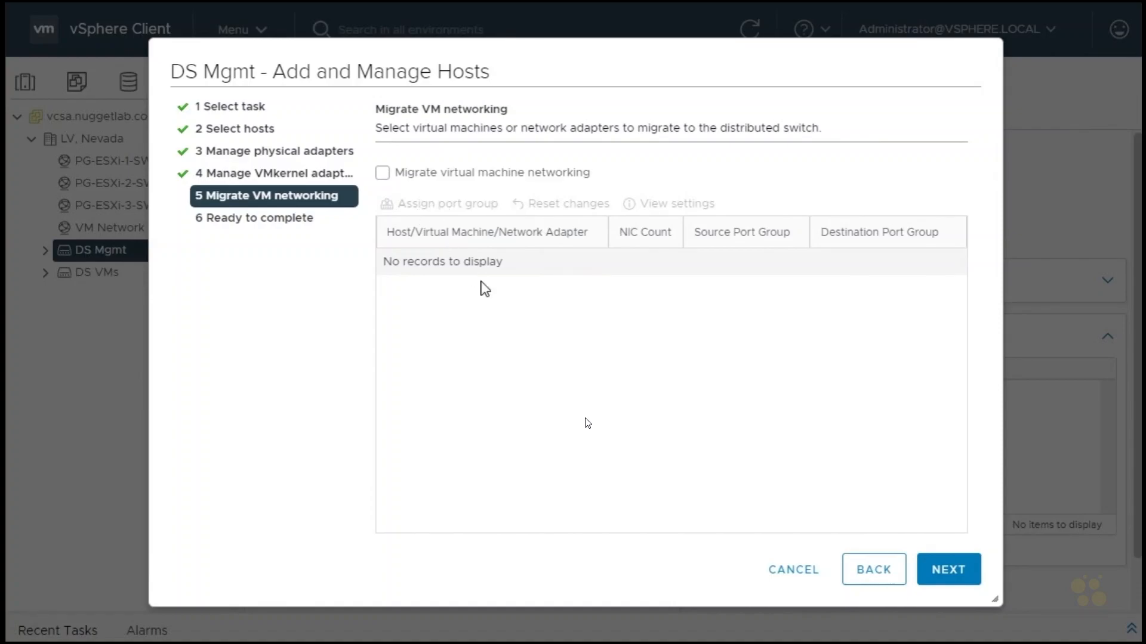
Skip migrating virtual machine networking, review the host and adapter summary, and finish adding the hosts to DS Mgmt.
{"action": "left_click", "coordinate": [943, 582]}
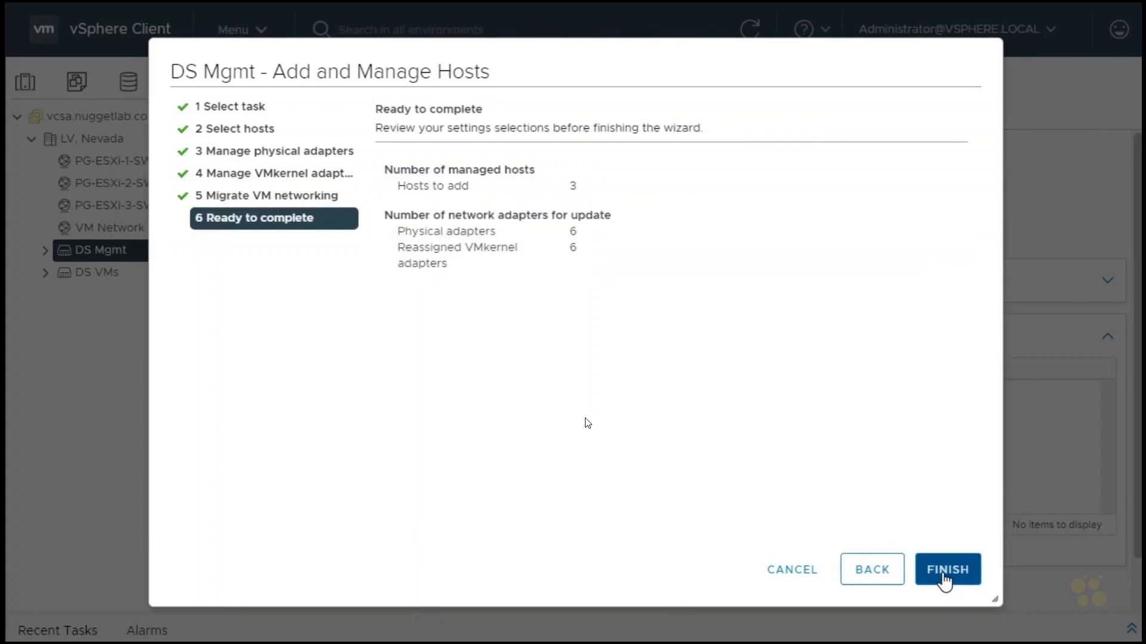
{"action": "double_click", "coordinate": [572, 185]}
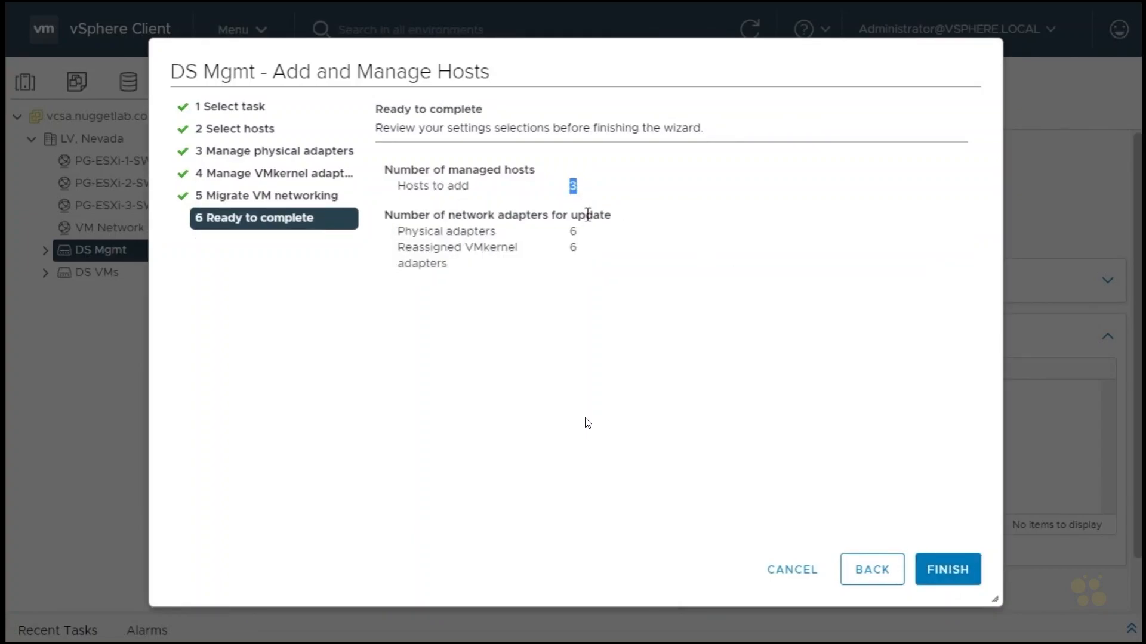
{"action": "double_click", "coordinate": [572, 232]}
{"action": "double_click", "coordinate": [573, 247]}
{"action": "left_click", "coordinate": [958, 574]}
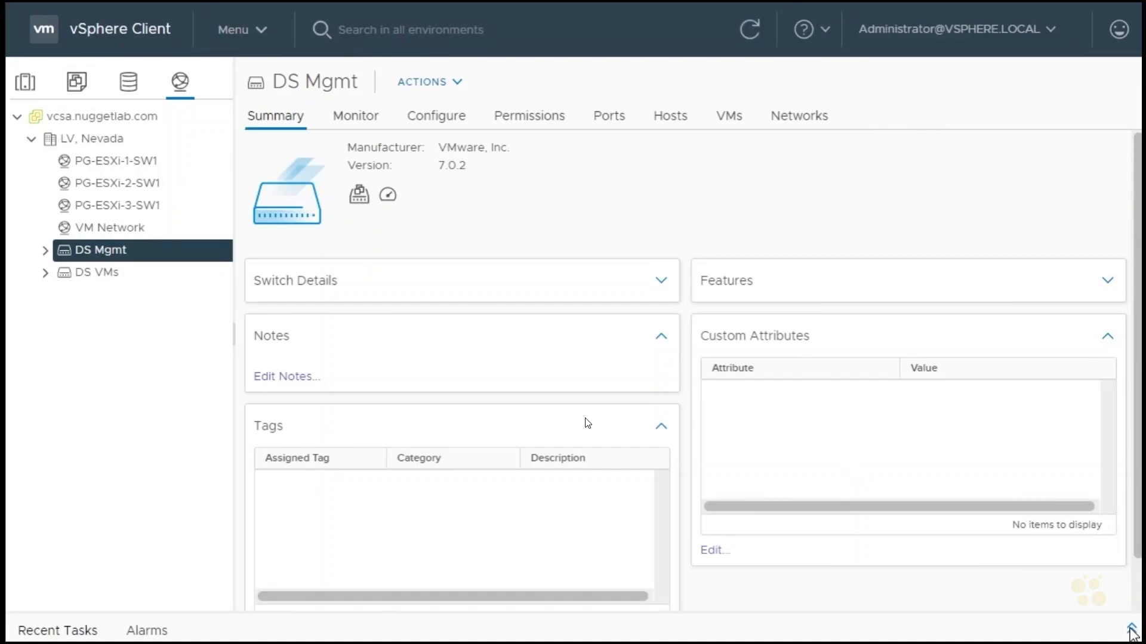
Check the recent tasks for the status of the network configuration updates on the hosts.
{"action": "left_click", "coordinate": [1131, 628]}
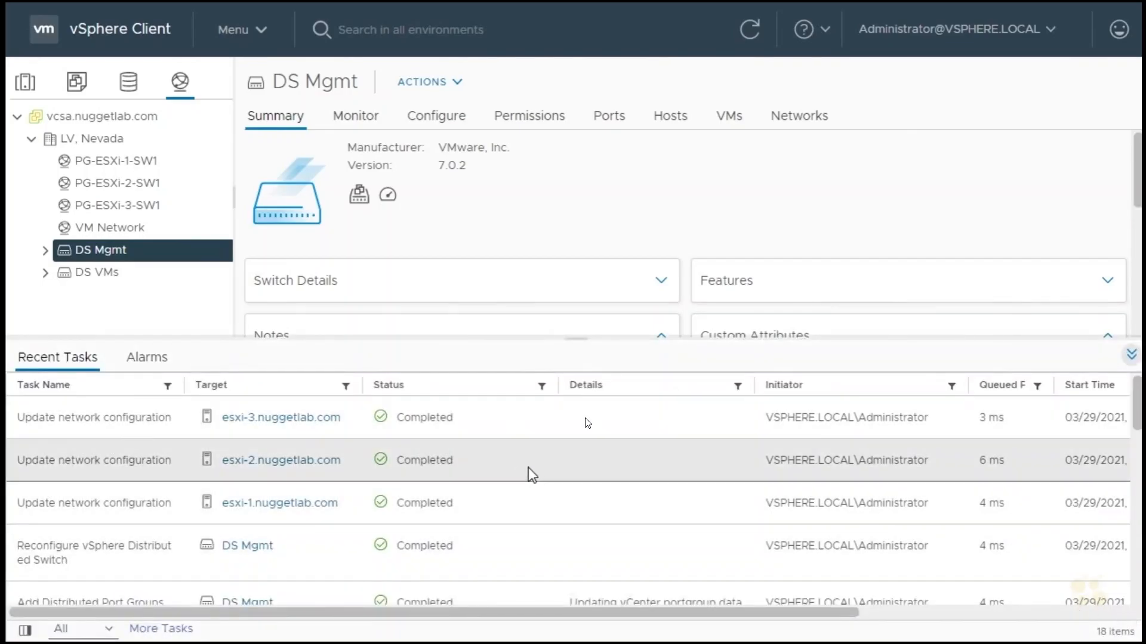
{"action": "scroll", "coordinate": [527, 472], "scroll_direction": "down", "scroll_amount": 1}
{"action": "scroll", "coordinate": [523, 475], "scroll_direction": "up", "scroll_amount": 1}
{"action": "left_click", "coordinate": [1132, 355]}
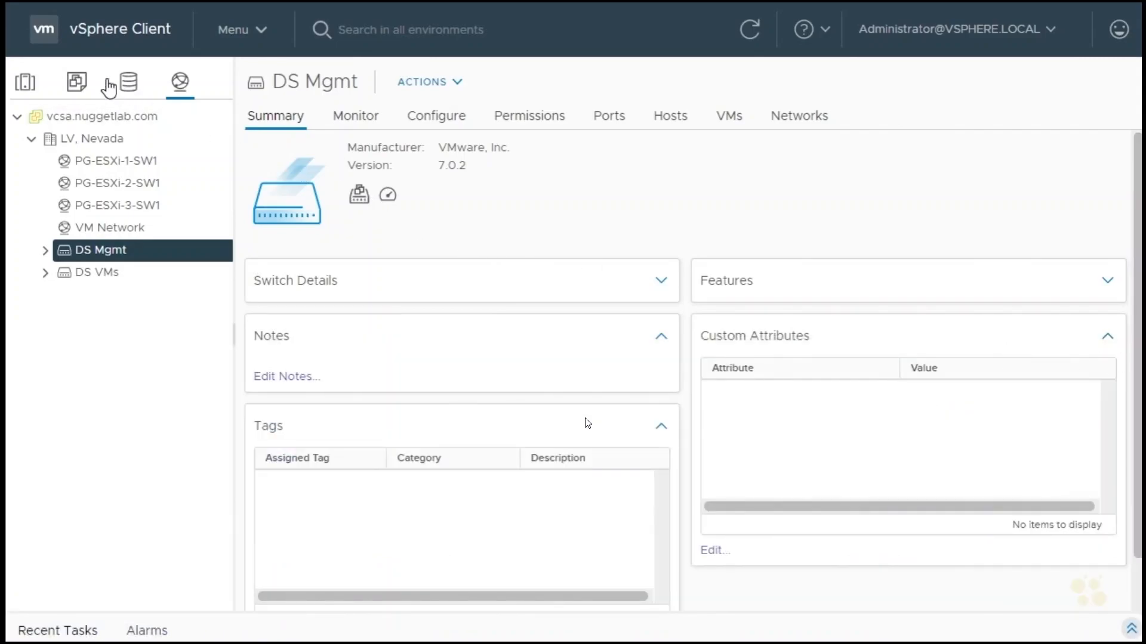
Display the virtual switches configured on host esxi-3.nuggetlab.com.
{"action": "left_click", "coordinate": [25, 86]}
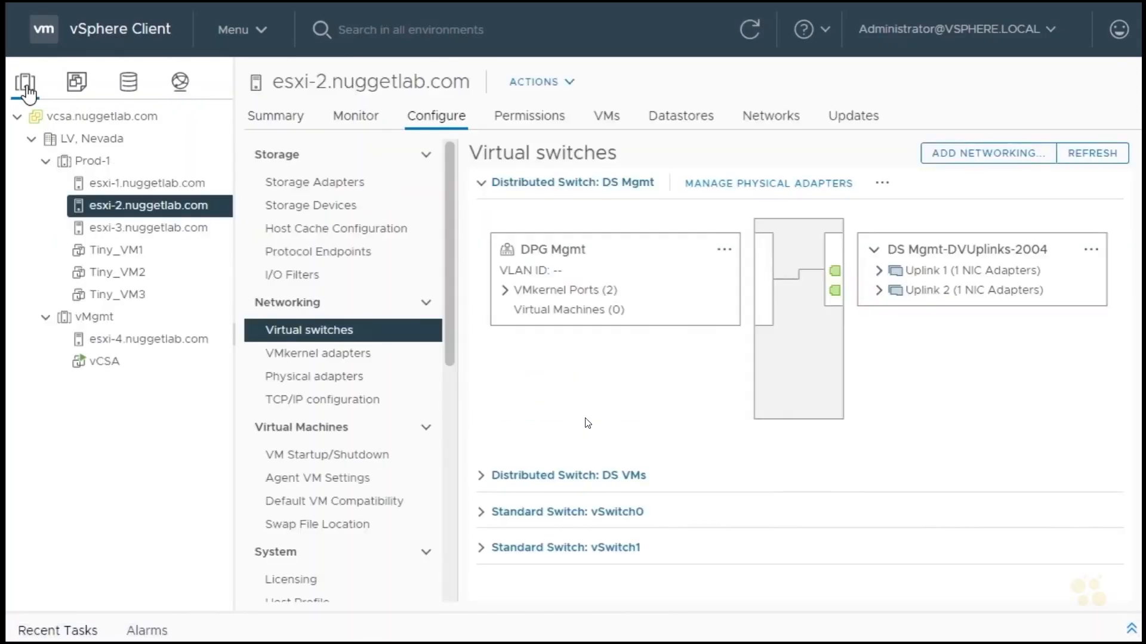
{"action": "left_click", "coordinate": [121, 230]}
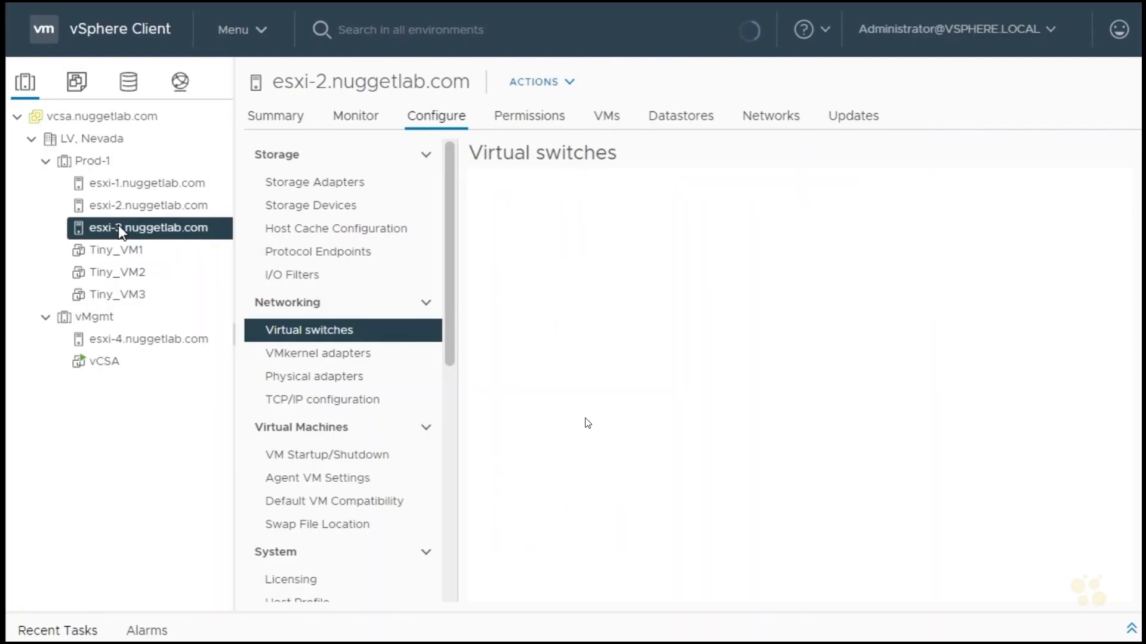
{"action": "left_click", "coordinate": [446, 121]}
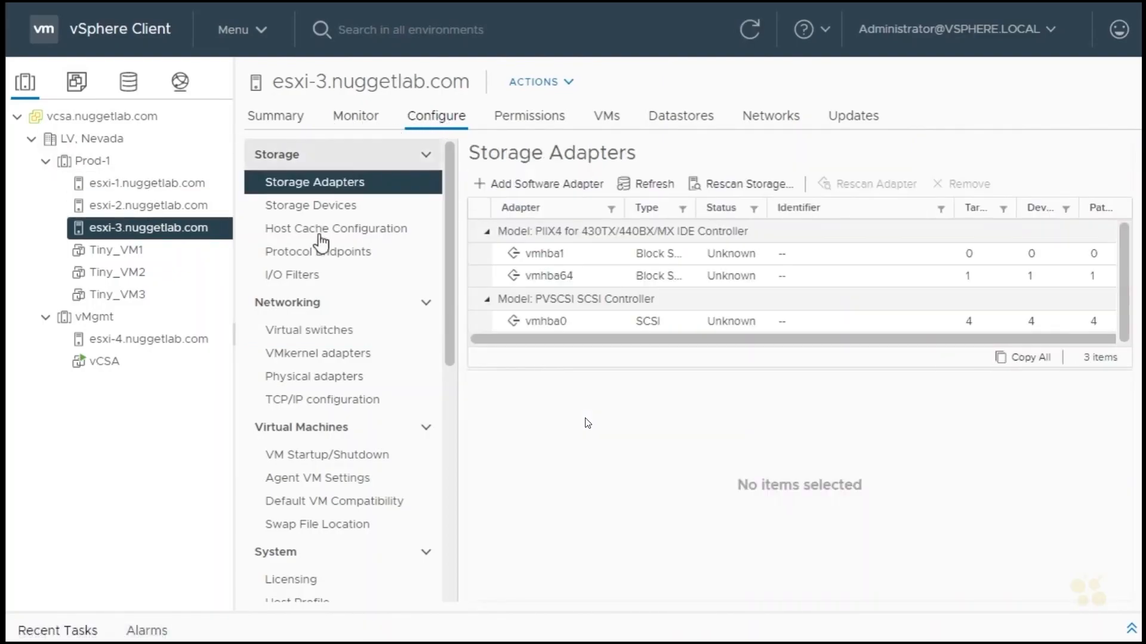
{"action": "left_click", "coordinate": [314, 329]}
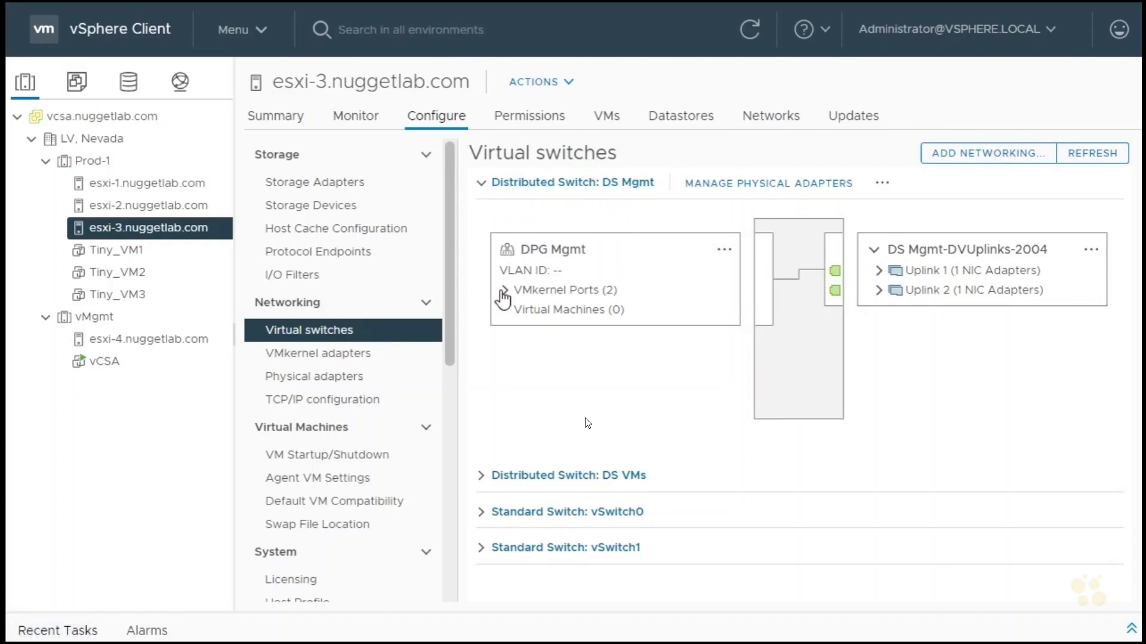
Examine the VMkernel ports of DPG Mgmt on hosts esxi-3, esxi-1 and esxi-2.
{"action": "left_click", "coordinate": [504, 291]}
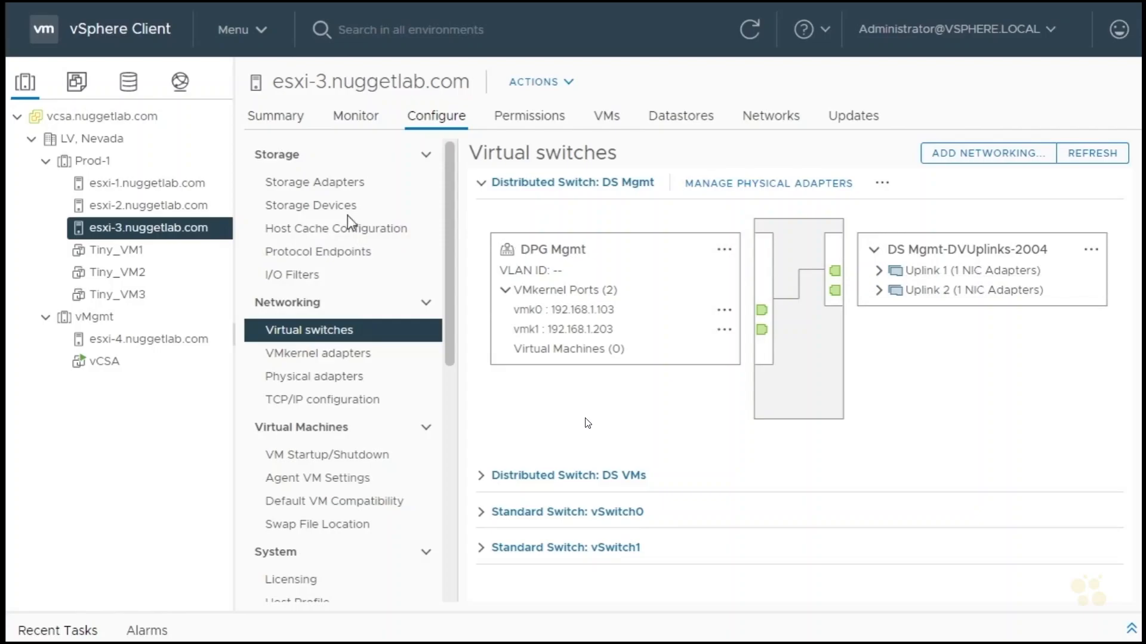
{"action": "left_click", "coordinate": [165, 191]}
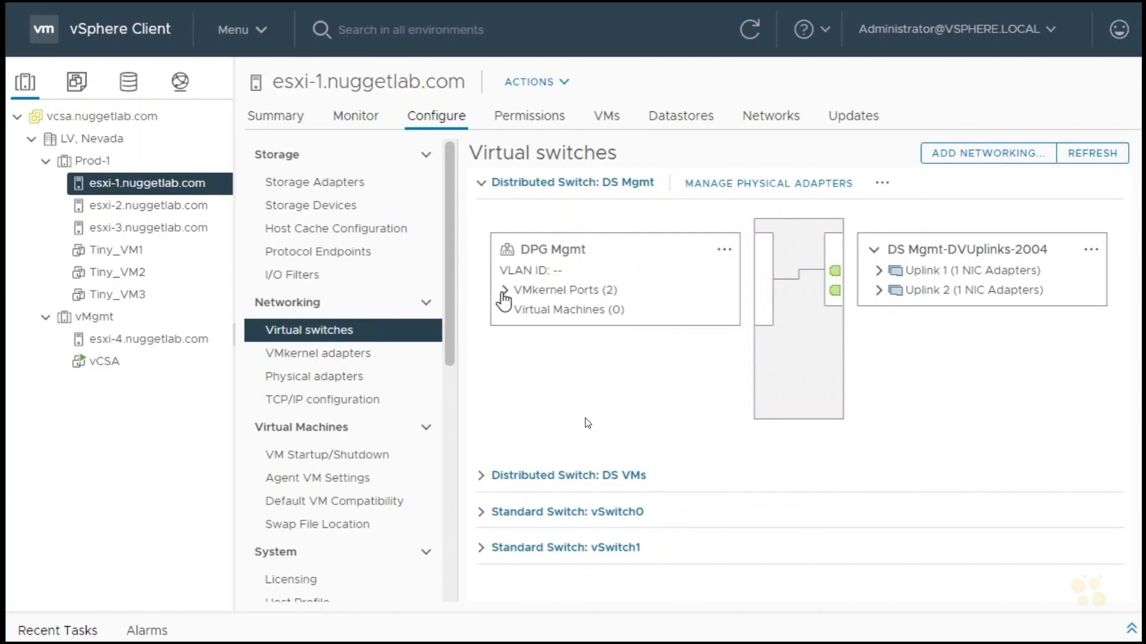
{"action": "left_click", "coordinate": [506, 291]}
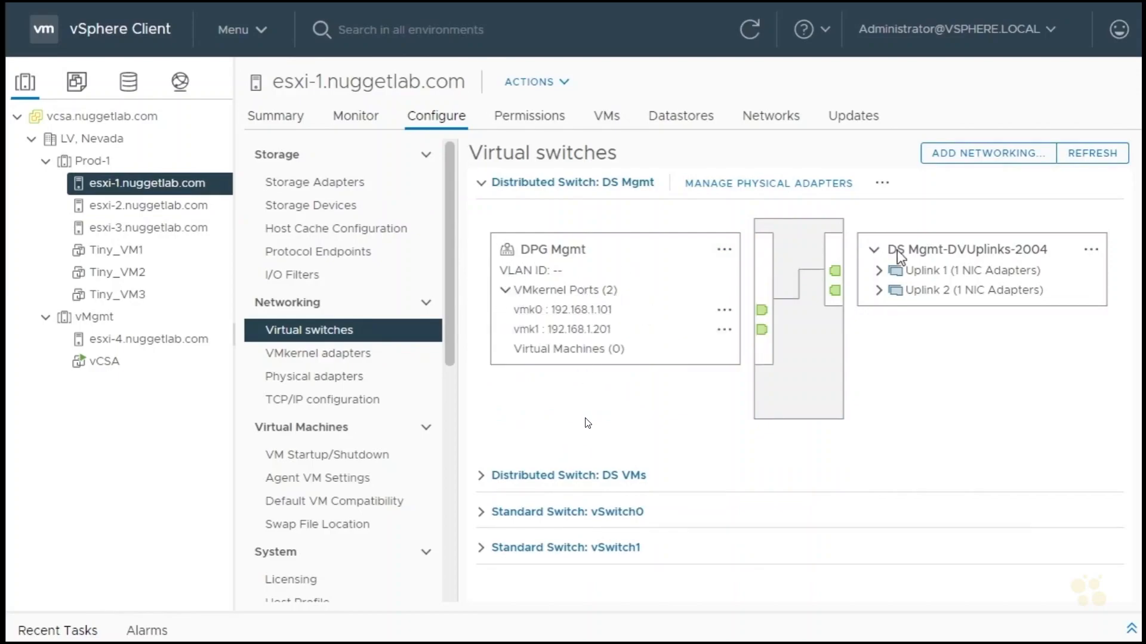
{"action": "left_click", "coordinate": [182, 206]}
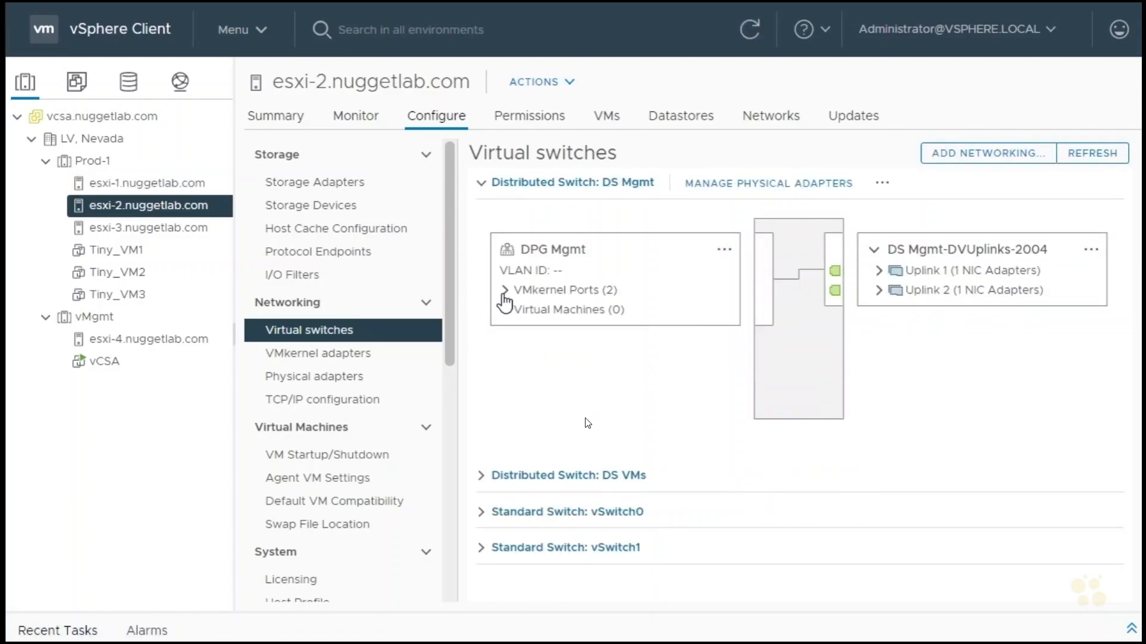
{"action": "left_click", "coordinate": [505, 292]}
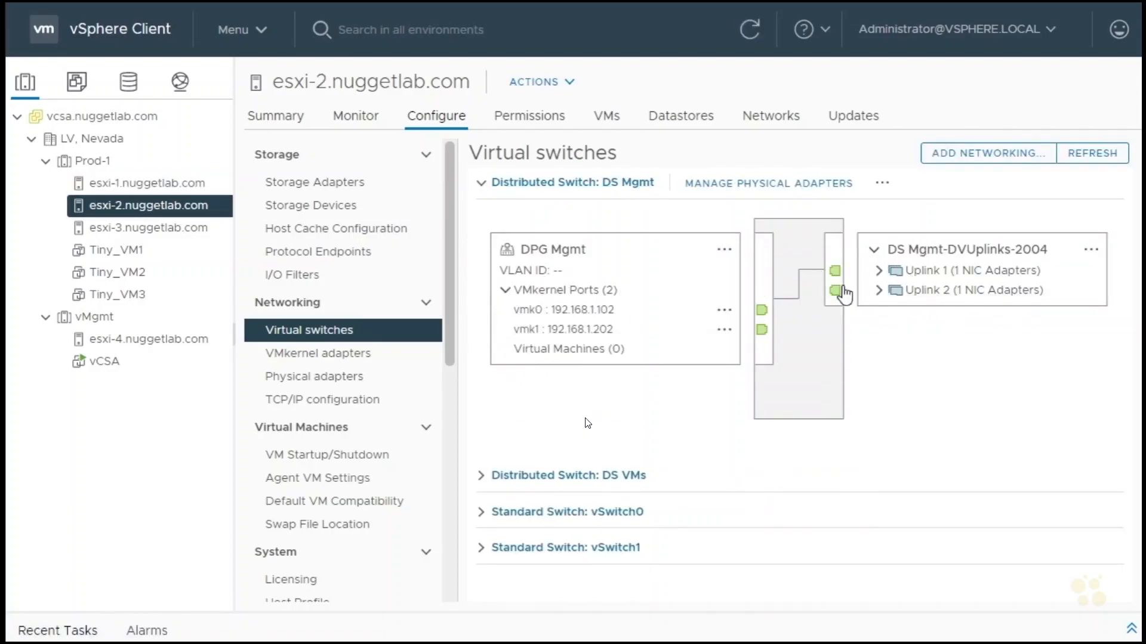
Power on the virtual machine Tiny_VM2 and launch its remote console.
{"action": "left_click", "coordinate": [127, 274]}
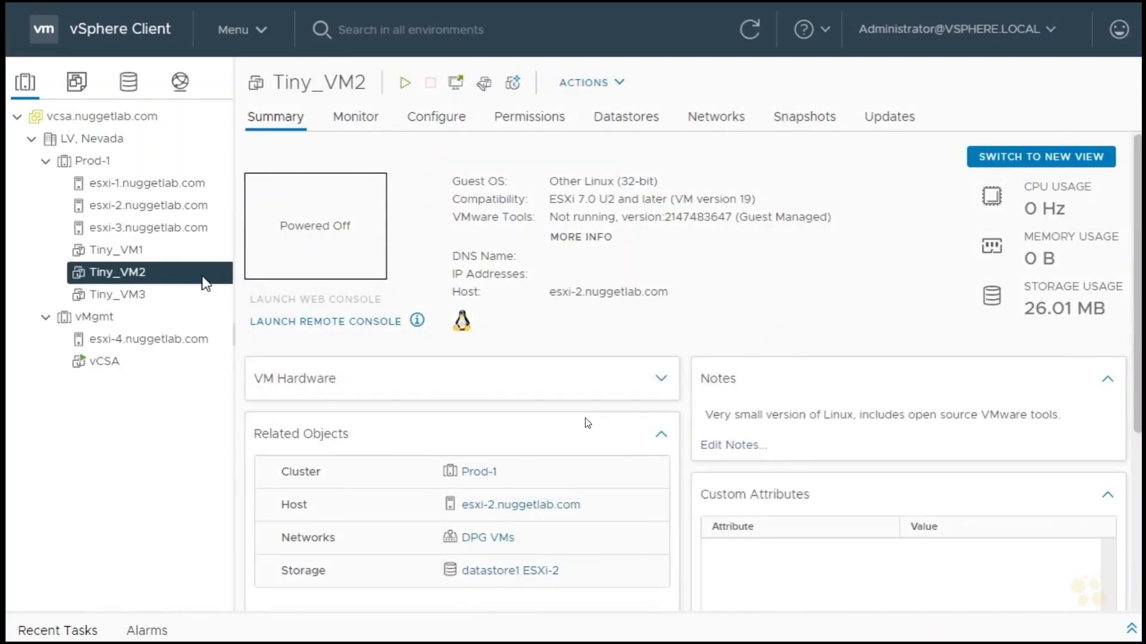
{"action": "right_click", "coordinate": [183, 277]}
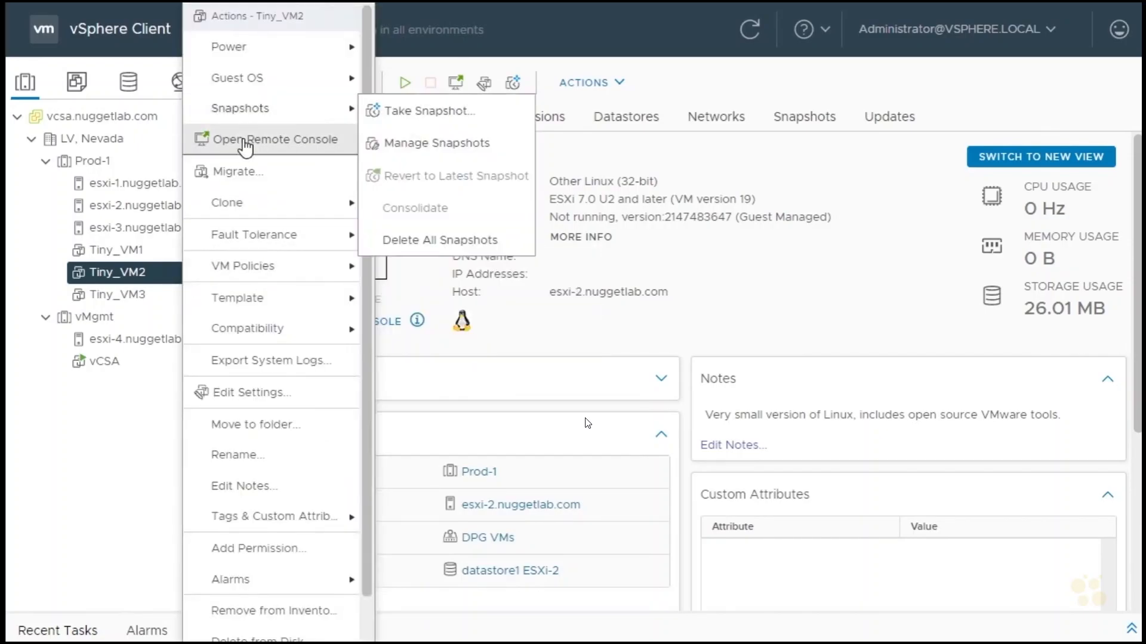
{"action": "right_click", "coordinate": [119, 276]}
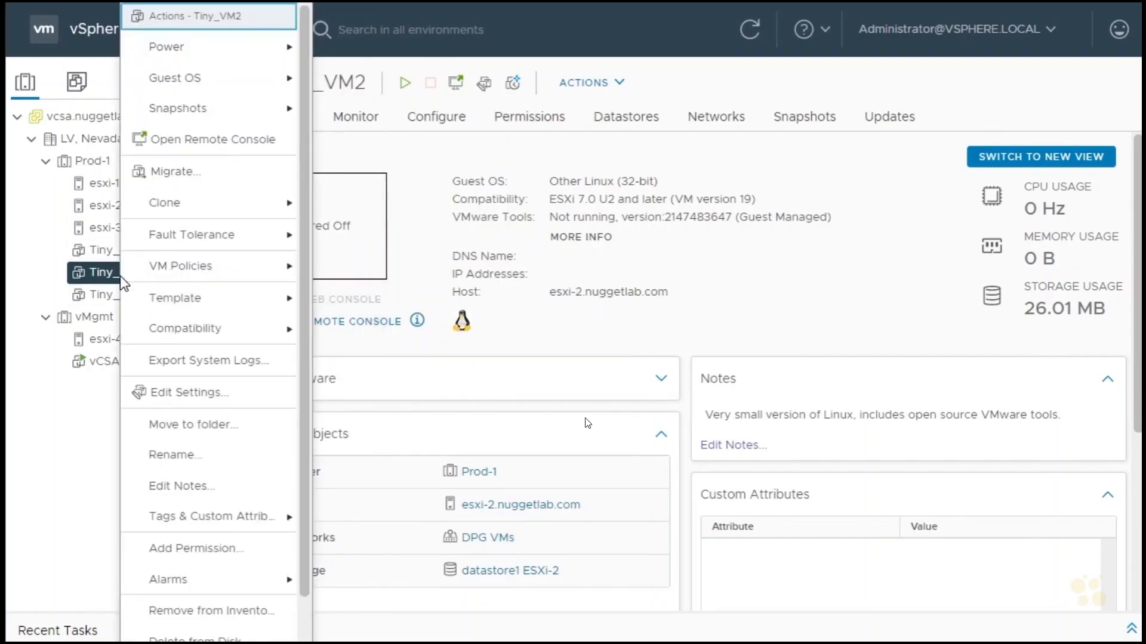
{"action": "mouse_move", "coordinate": [176, 47]}
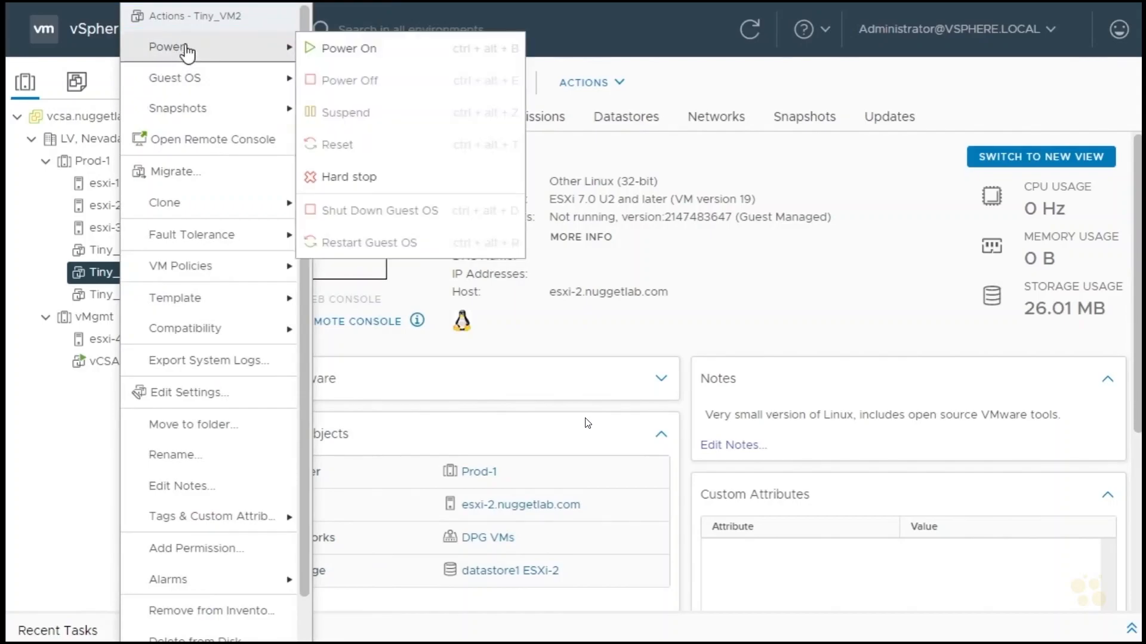
{"action": "left_click", "coordinate": [367, 52]}
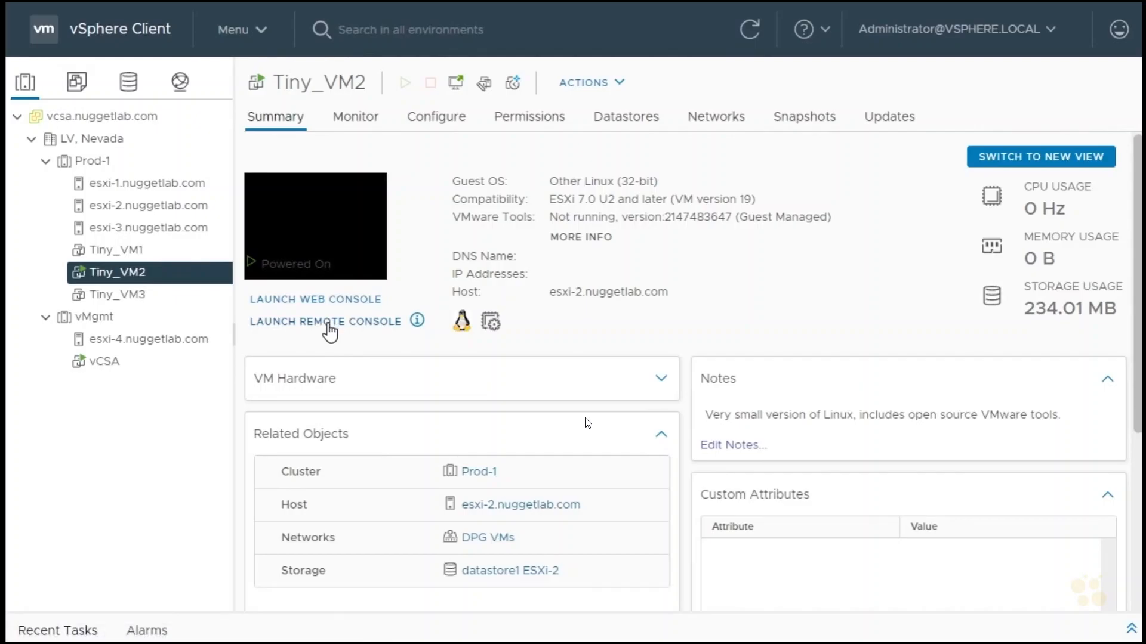
{"action": "left_click", "coordinate": [330, 332]}
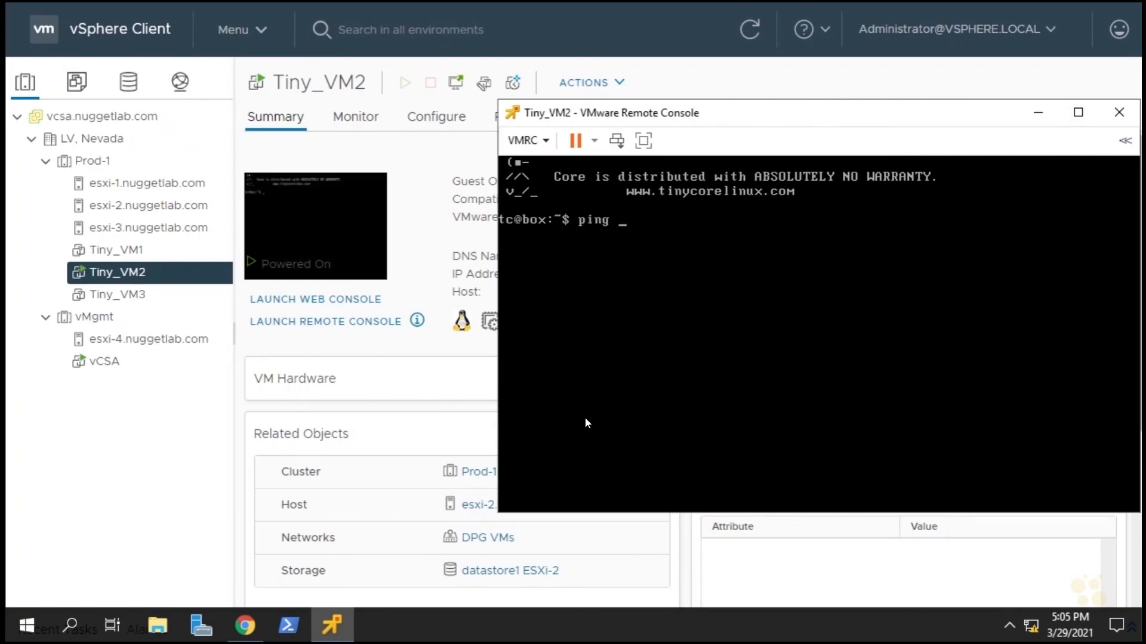
Test Tiny_VM2's network connectivity by pinging google.com from its console, and stop the ping.
{"action": "type", "text": "e.com"}
{"action": "key", "text": "Return"}
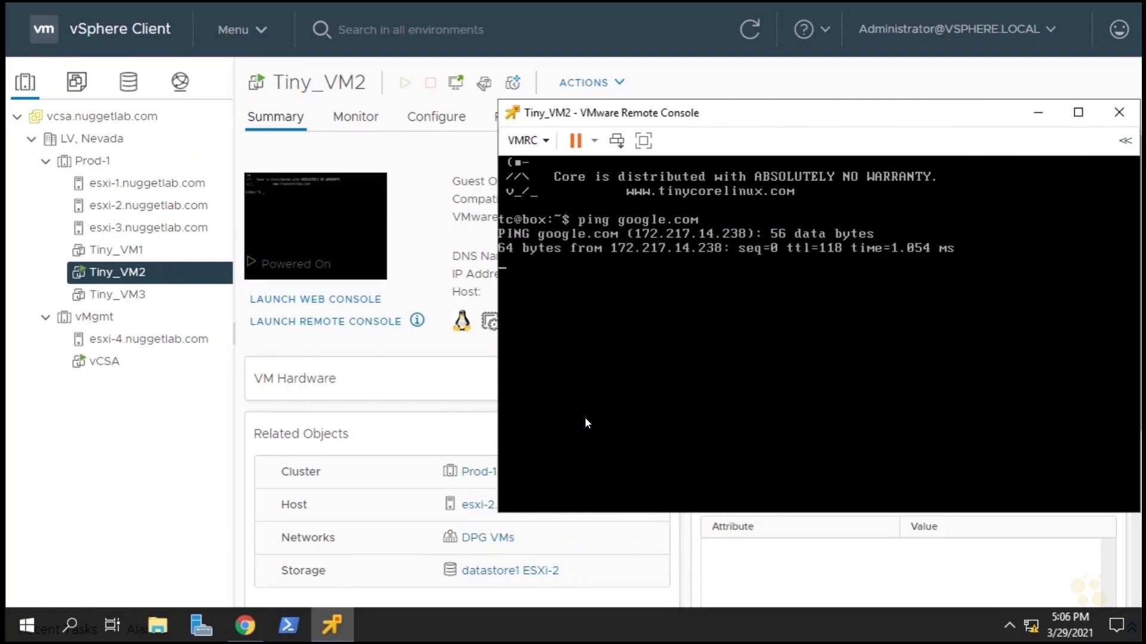
{"action": "key", "text": "ctrl+c"}
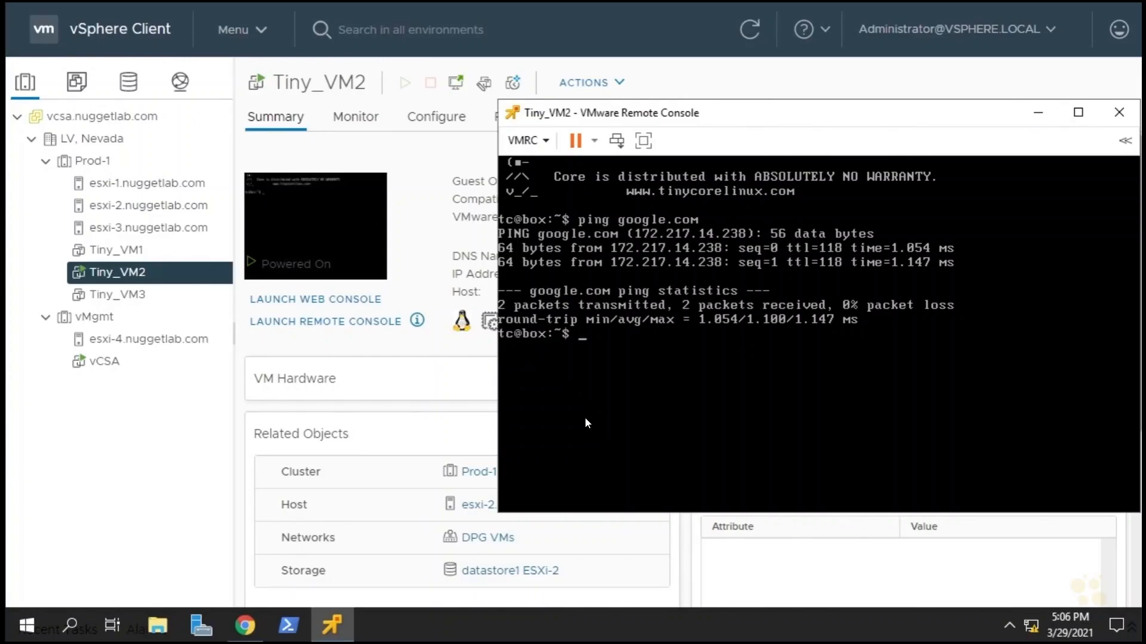
Shut down Tiny_VM2's guest system from the remote console and close the console window.
{"action": "left_click", "coordinate": [594, 142]}
{"action": "left_click", "coordinate": [610, 186]}
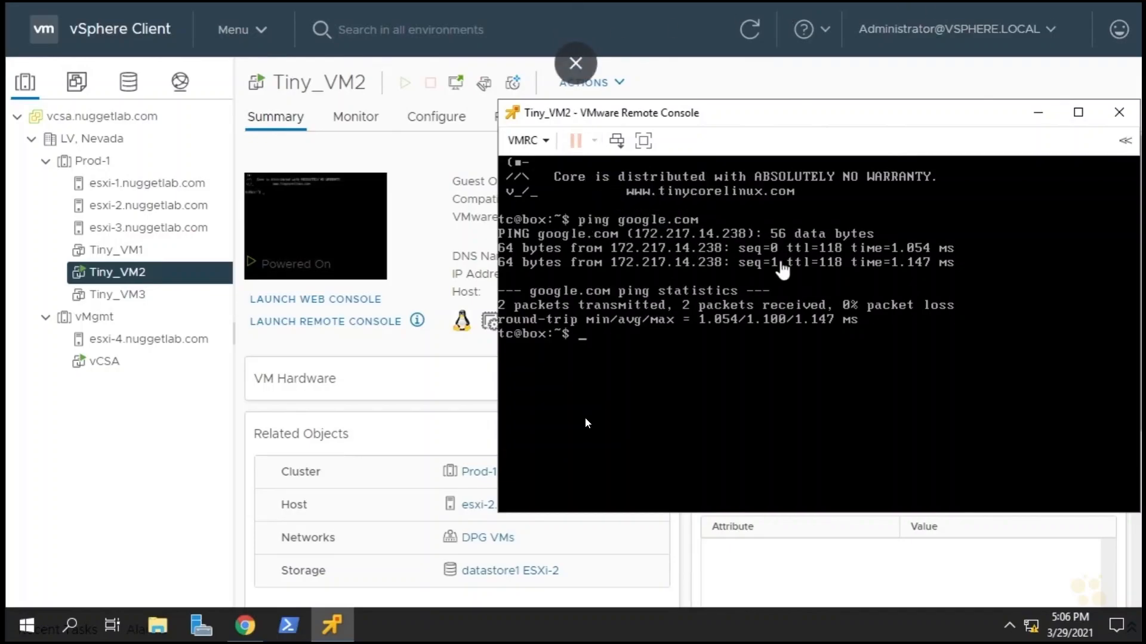
{"action": "left_click", "coordinate": [1119, 113]}
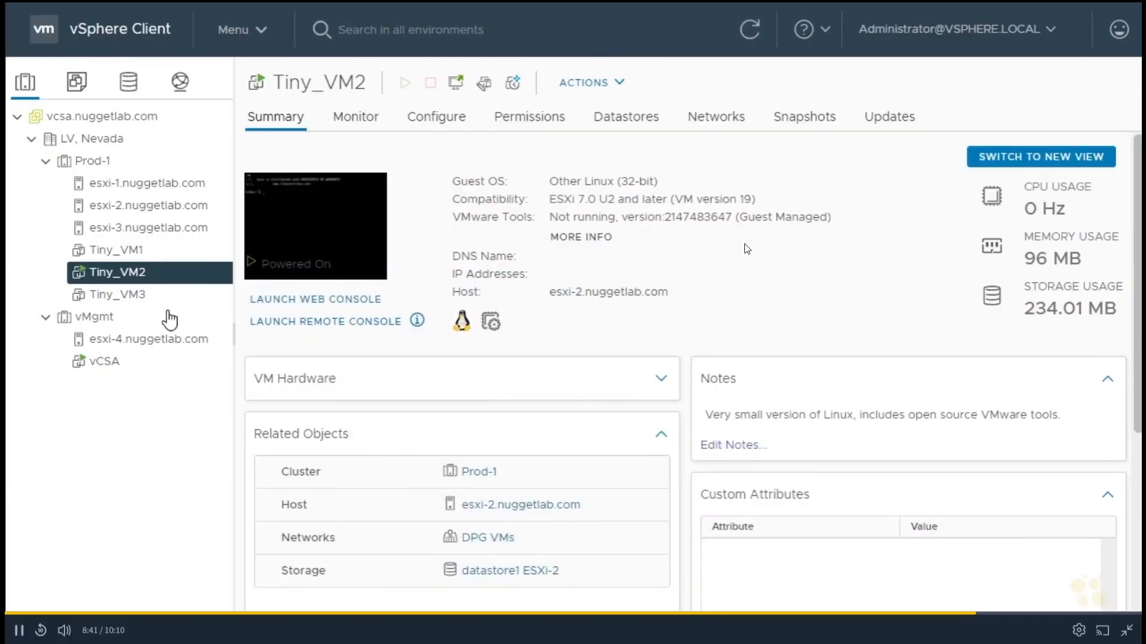
Check the virtual machines attached to standard switch vSwitch1 on esxi-1.nuggetlab.com and remove that switch.
{"action": "left_click", "coordinate": [132, 184]}
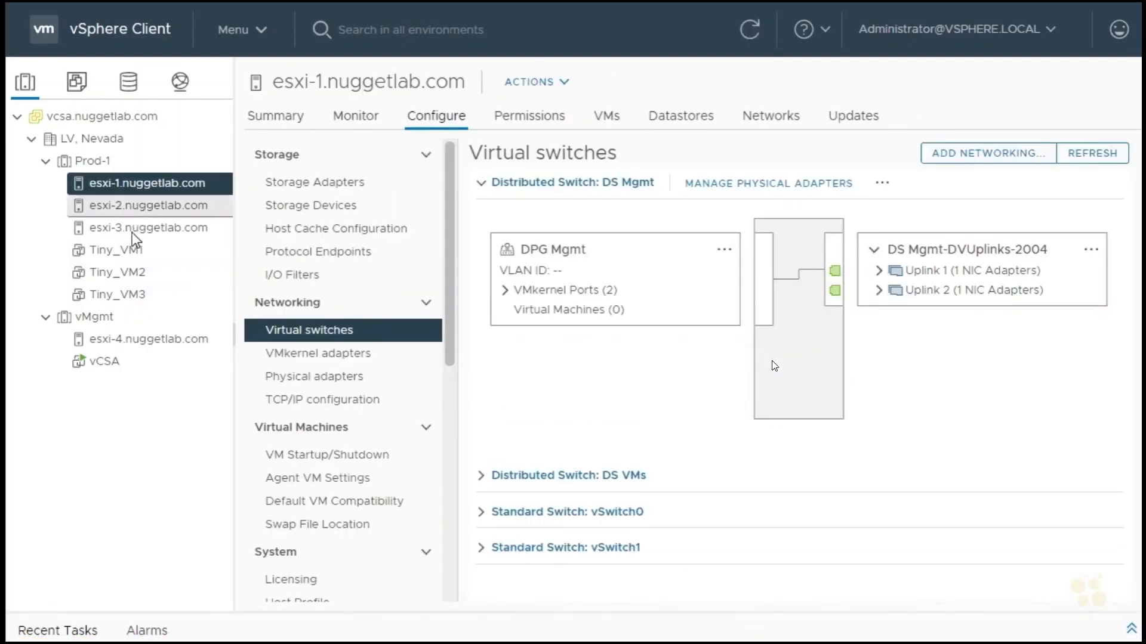
{"action": "left_click", "coordinate": [487, 188]}
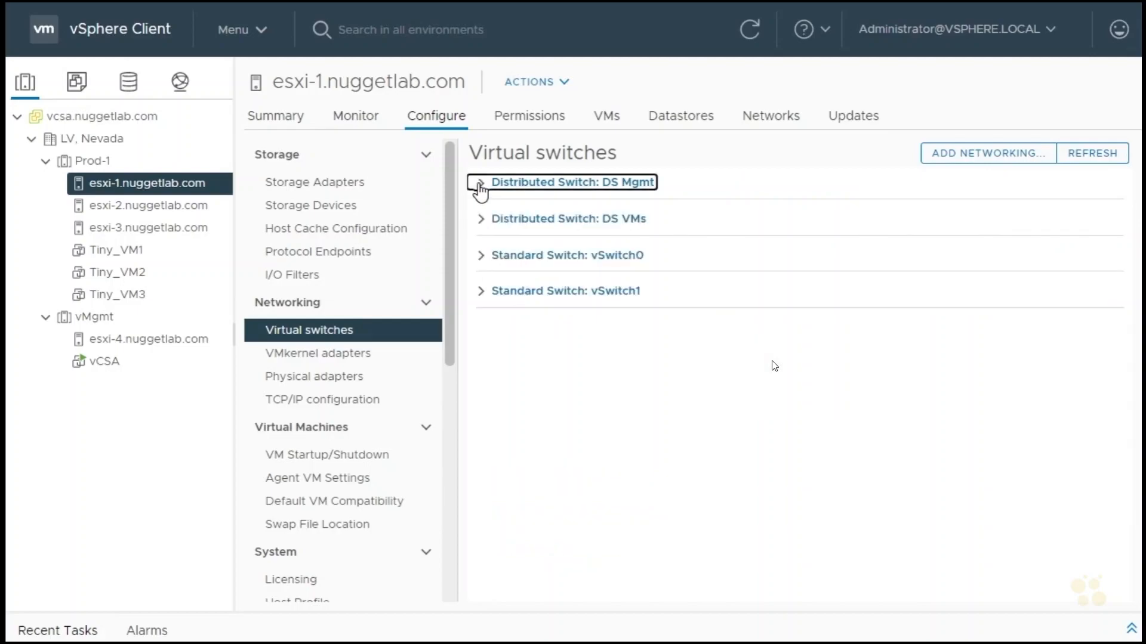
{"action": "left_click", "coordinate": [481, 294]}
{"action": "left_click", "coordinate": [505, 399]}
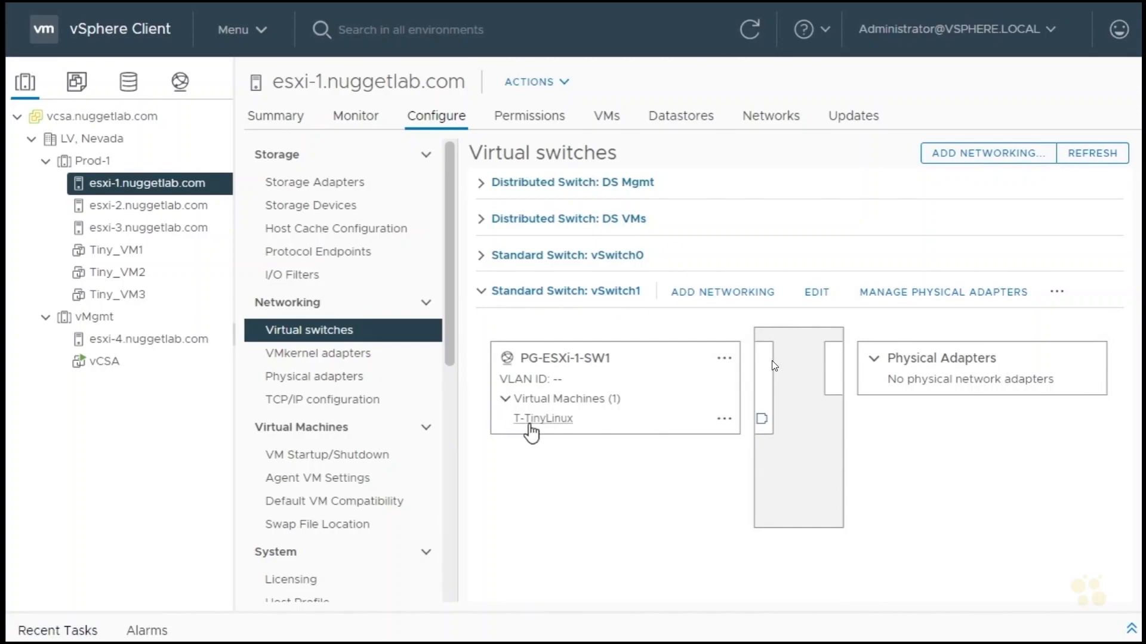
{"action": "left_click", "coordinate": [1056, 294]}
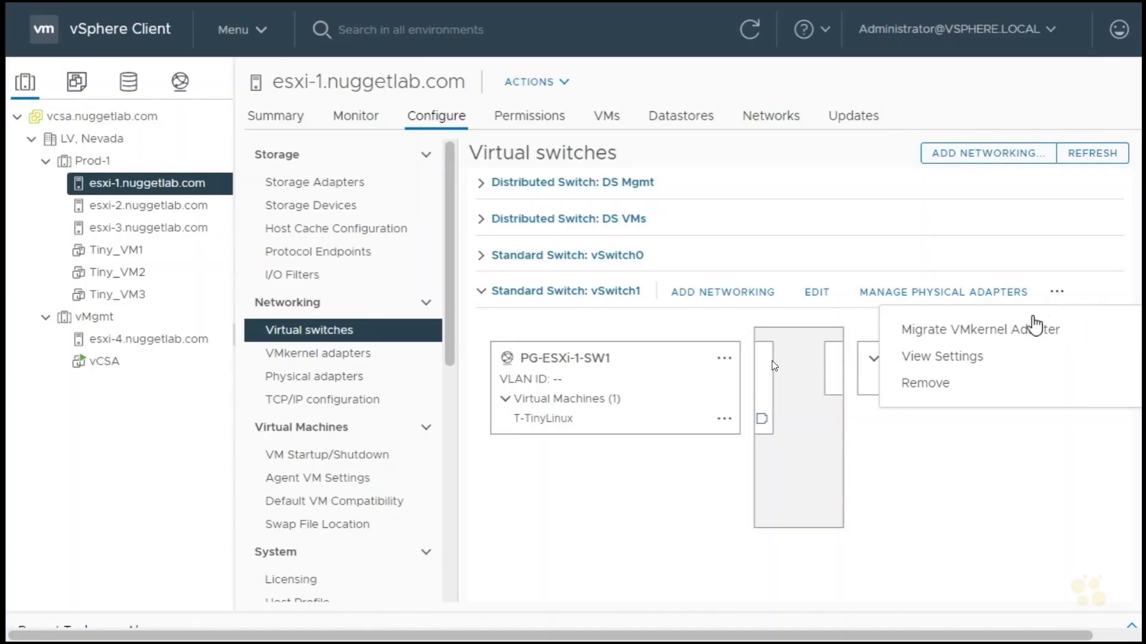
{"action": "left_click", "coordinate": [919, 382]}
{"action": "left_click", "coordinate": [776, 368]}
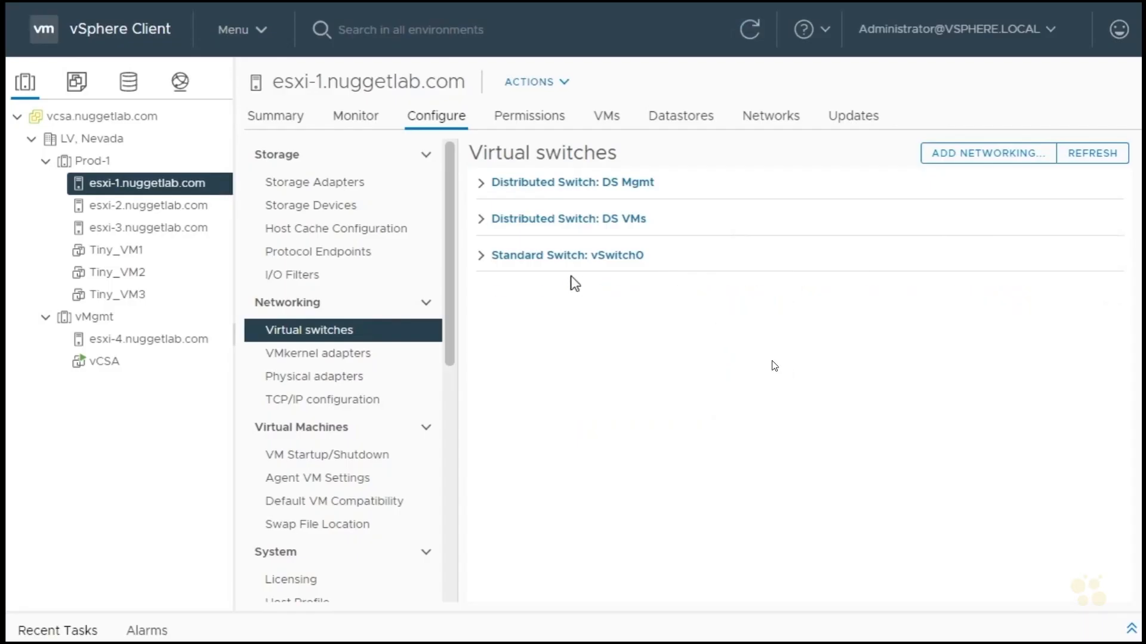
Remove standard switch vSwitch0 from host esxi-1.nuggetlab.com.
{"action": "left_click", "coordinate": [480, 257]}
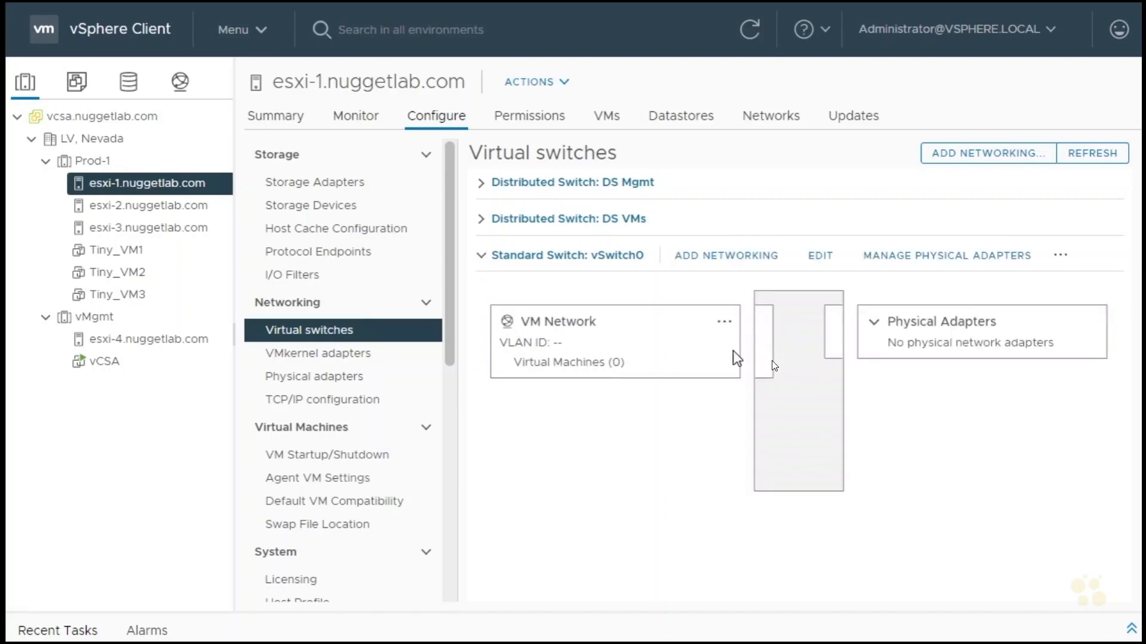
{"action": "left_click", "coordinate": [1060, 257]}
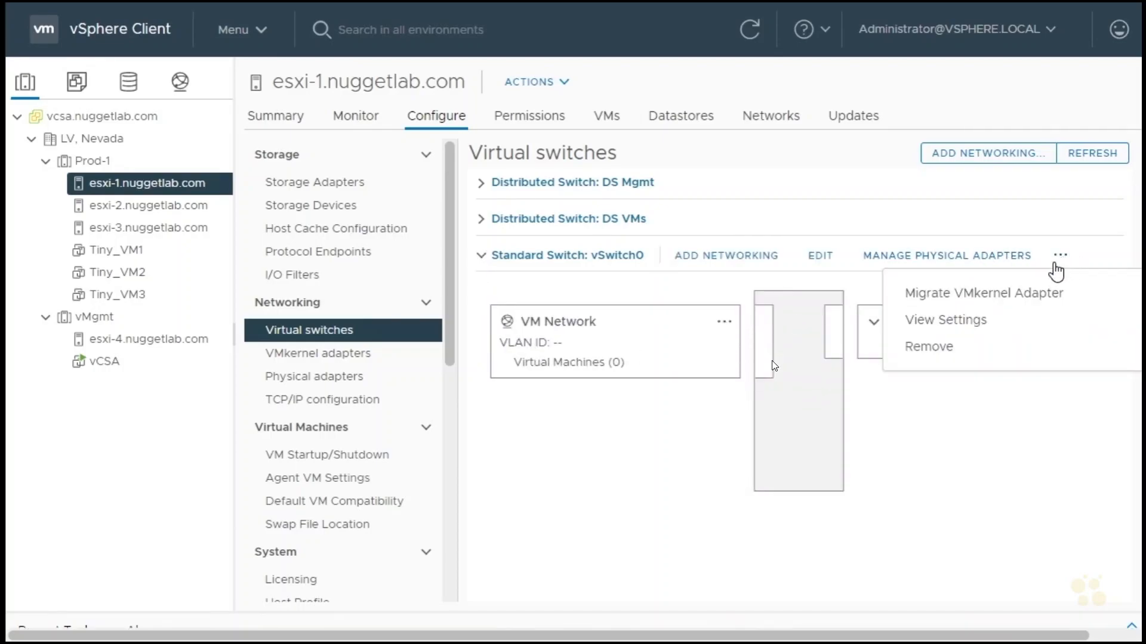
{"action": "left_click", "coordinate": [935, 351]}
{"action": "left_click", "coordinate": [776, 368]}
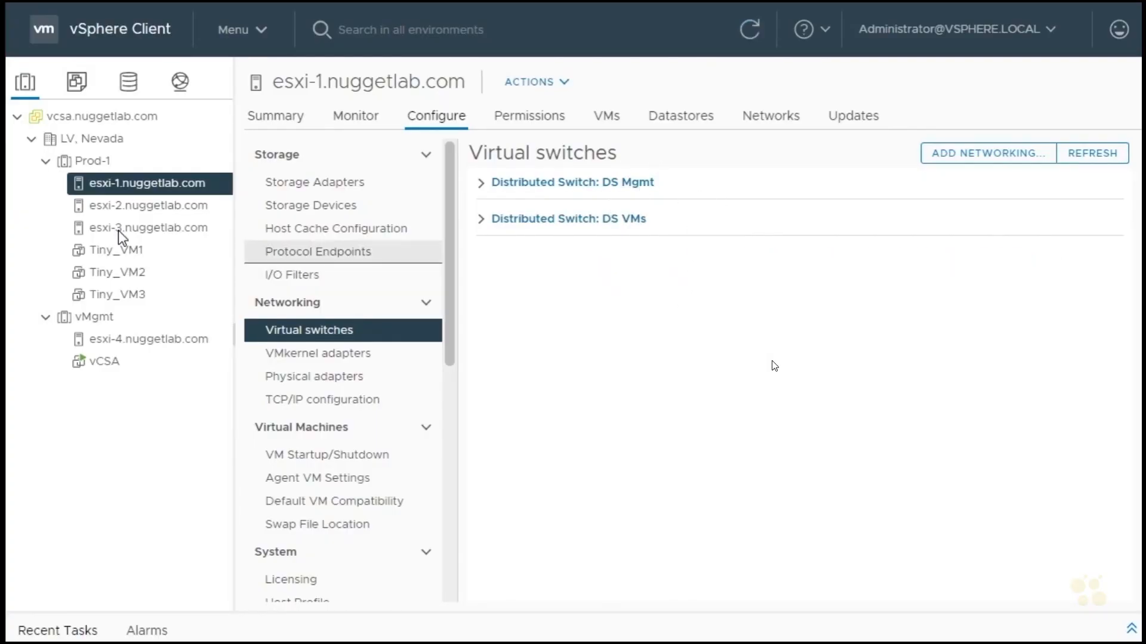
Remove standard switch vSwitch0 from host esxi-2.nuggetlab.com.
{"action": "left_click", "coordinate": [127, 209]}
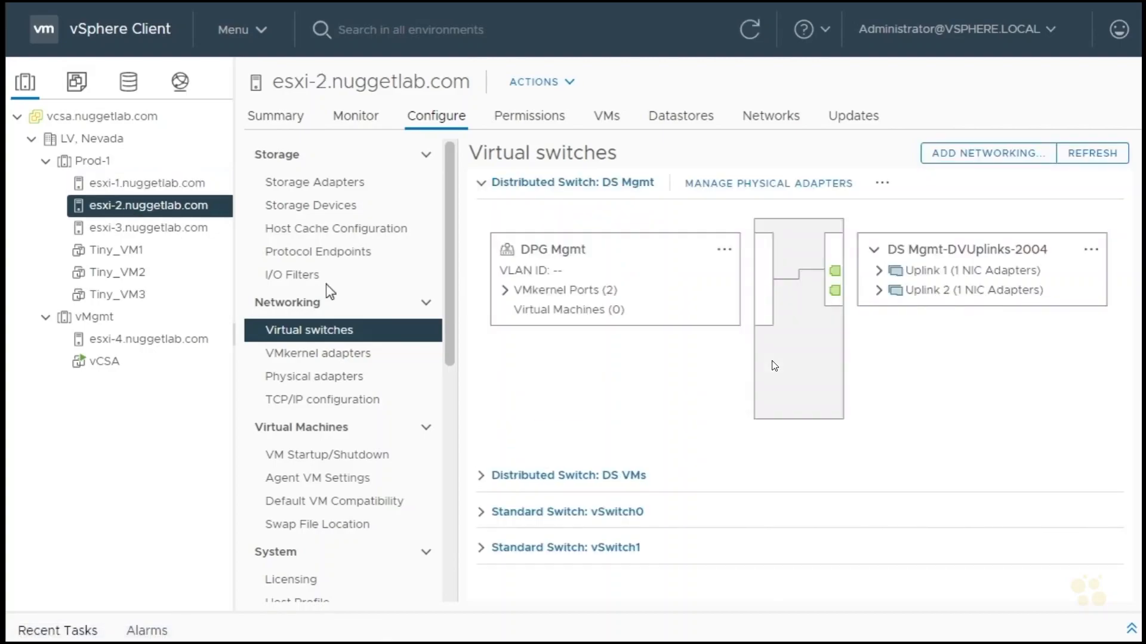
{"action": "left_click", "coordinate": [479, 184]}
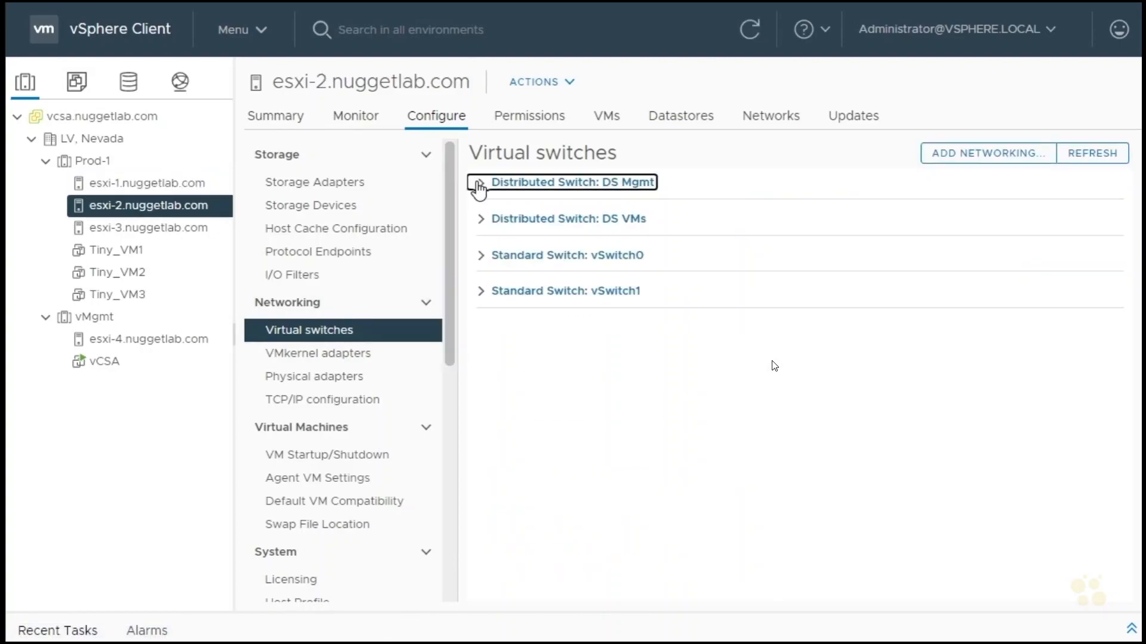
{"action": "left_click", "coordinate": [481, 257]}
{"action": "left_click", "coordinate": [1060, 256]}
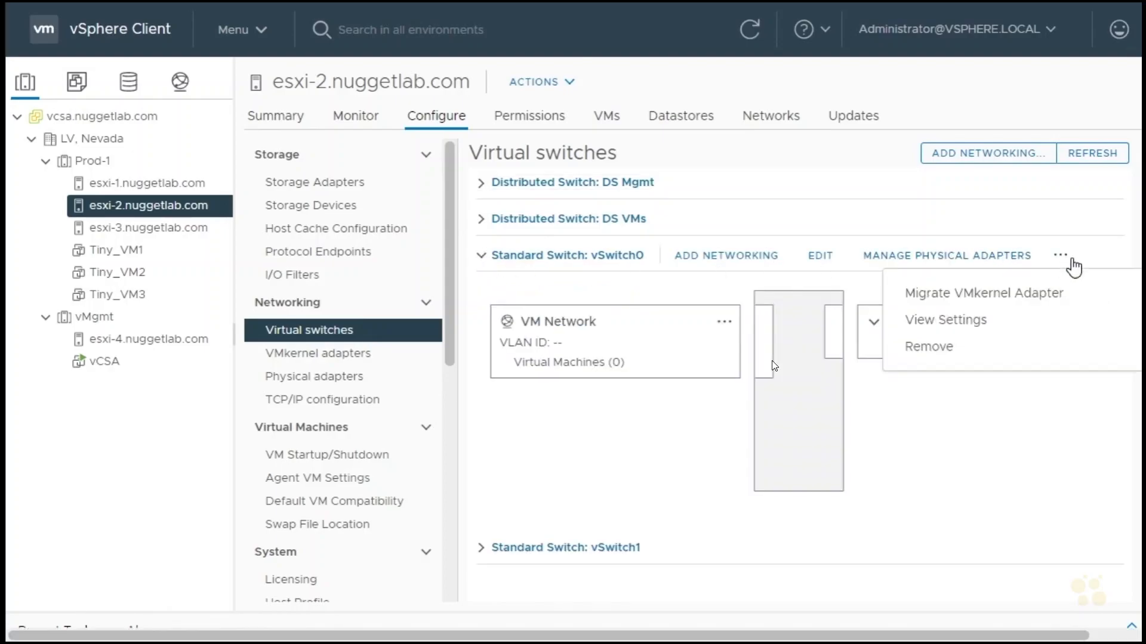
{"action": "left_click", "coordinate": [929, 347]}
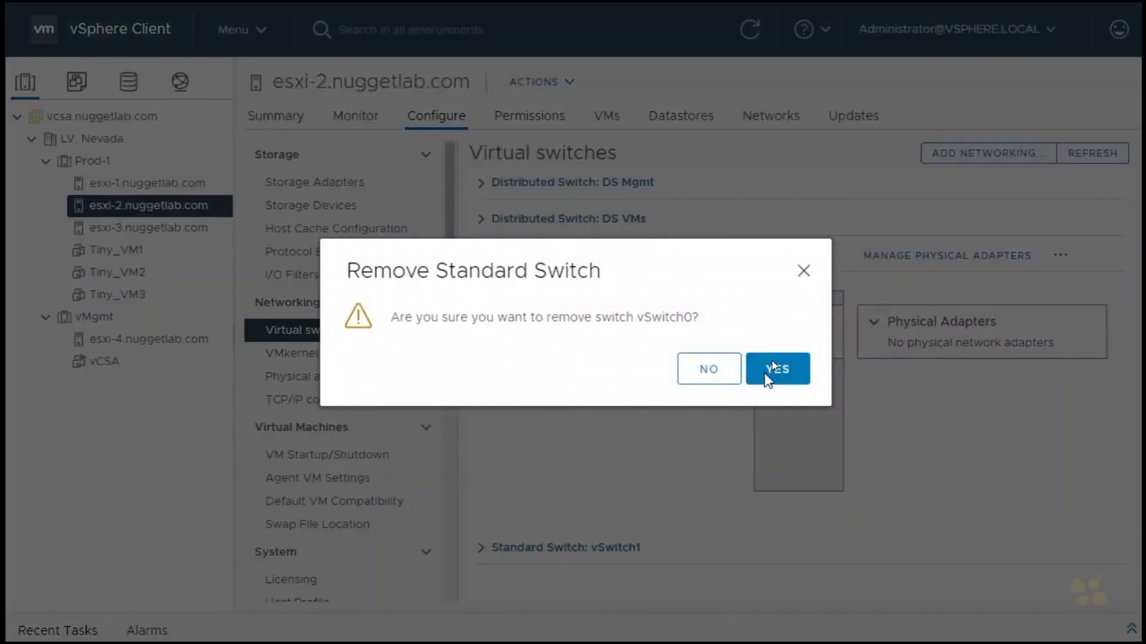
{"action": "left_click", "coordinate": [775, 370]}
Remove standard switch vSwitch1 from host esxi-2.nuggetlab.com.
{"action": "left_click", "coordinate": [481, 256]}
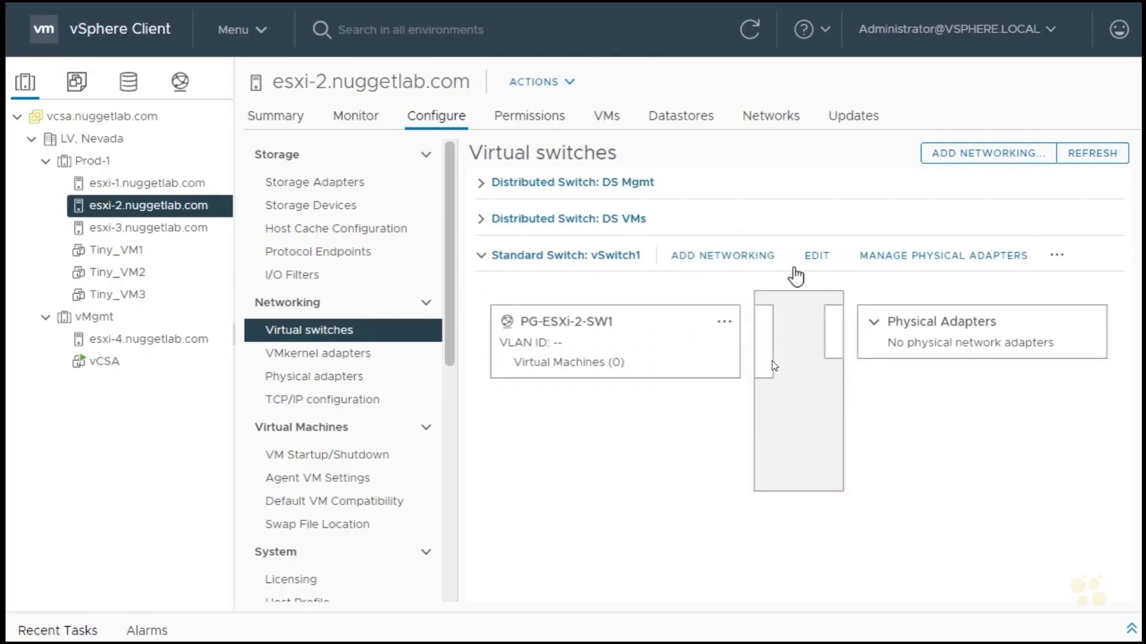
{"action": "left_click", "coordinate": [1058, 256]}
{"action": "left_click", "coordinate": [919, 350]}
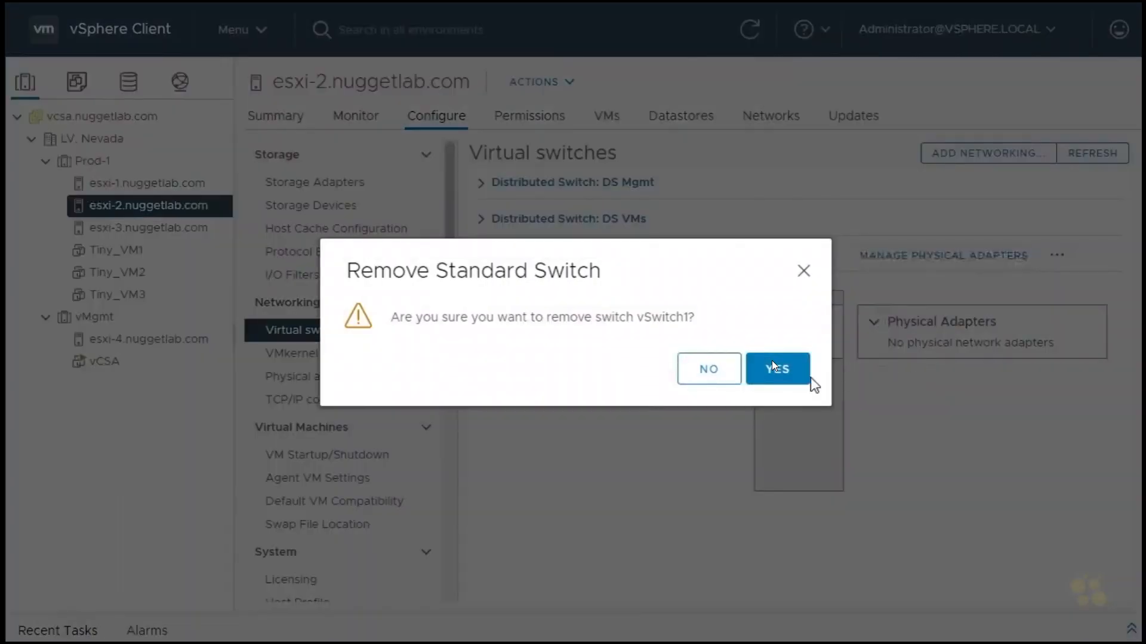
{"action": "left_click", "coordinate": [771, 366]}
Remove standard switch vSwitch1 from host esxi-3.nuggetlab.com.
{"action": "left_click", "coordinate": [153, 229]}
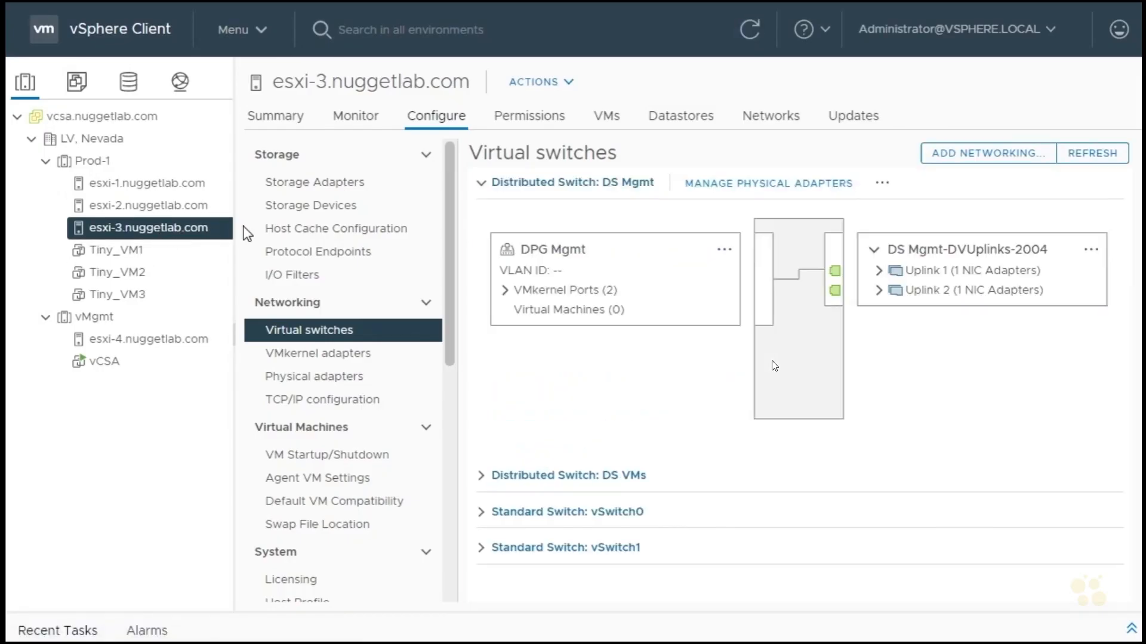
{"action": "left_click", "coordinate": [480, 183]}
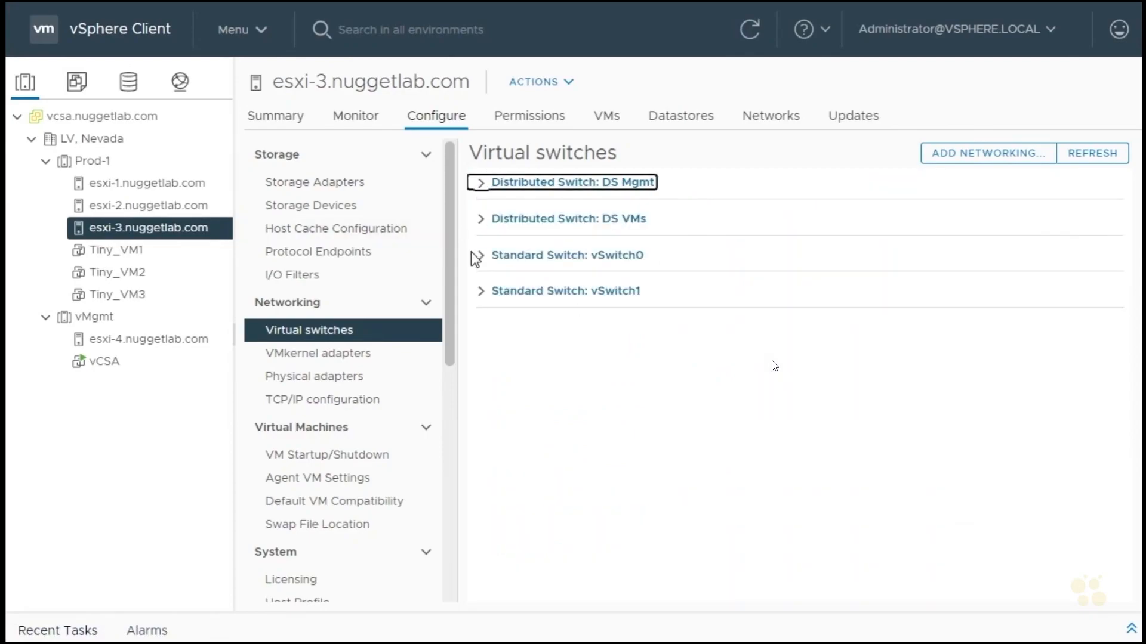
{"action": "left_click", "coordinate": [480, 293]}
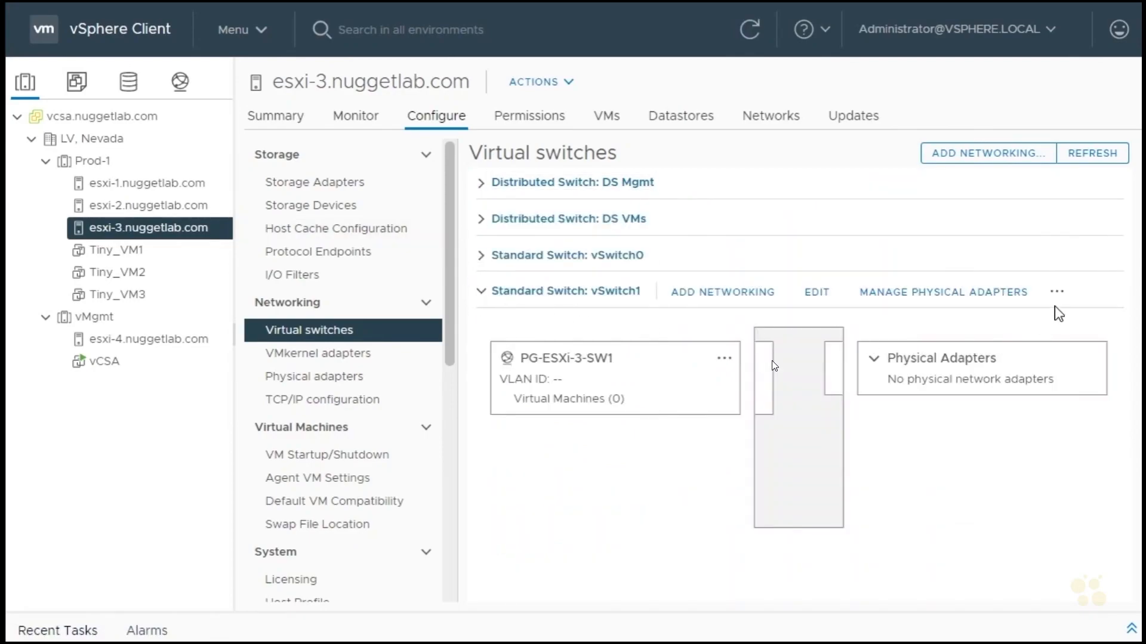
{"action": "left_click", "coordinate": [1057, 291]}
{"action": "left_click", "coordinate": [930, 382]}
{"action": "left_click", "coordinate": [775, 370]}
Remove standard switch vSwitch0 from host esxi-3.nuggetlab.com.
{"action": "left_click", "coordinate": [481, 255]}
{"action": "left_click", "coordinate": [1060, 255]}
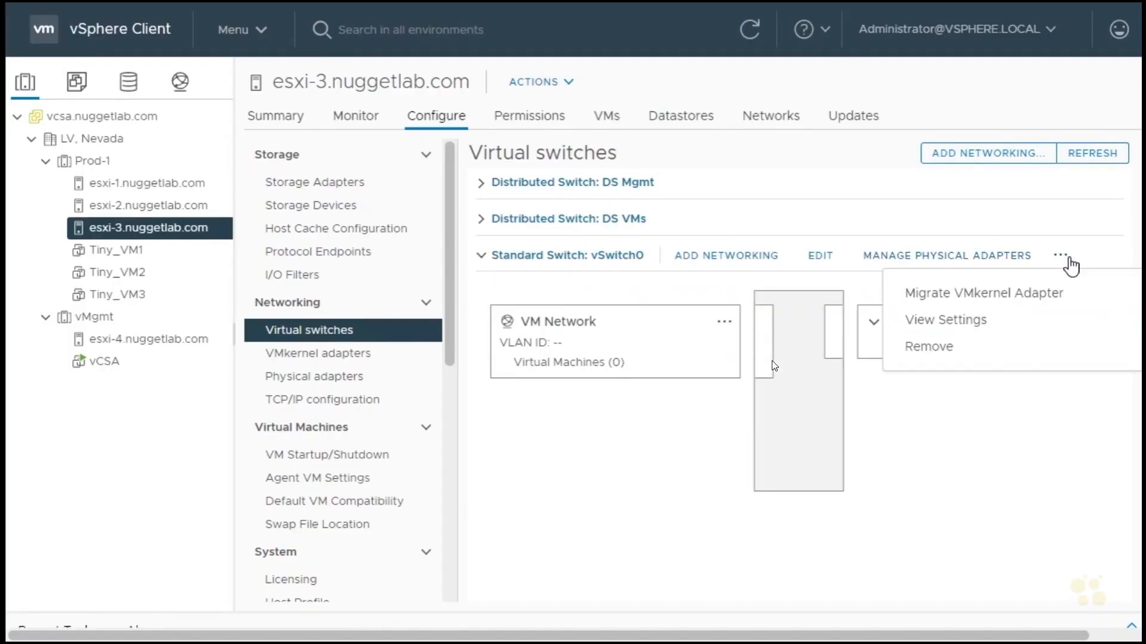
{"action": "left_click", "coordinate": [932, 348]}
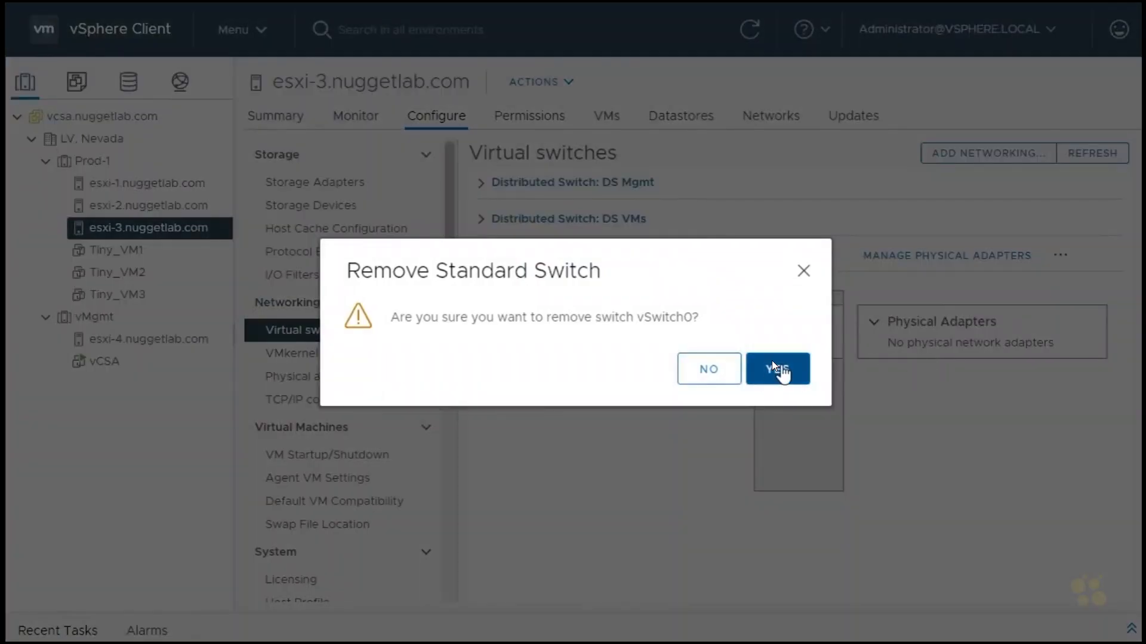
{"action": "left_click", "coordinate": [776, 369]}
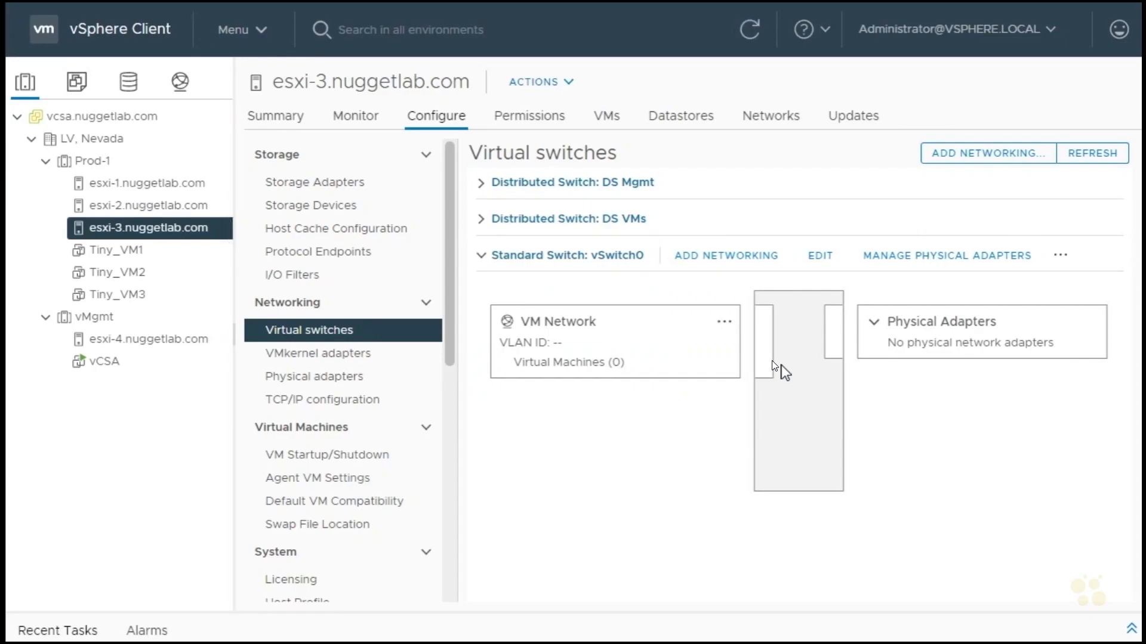
Check which virtual switches remain on hosts esxi-1, esxi-2 and esxi-3.
{"action": "left_click", "coordinate": [120, 184]}
{"action": "left_click", "coordinate": [152, 205]}
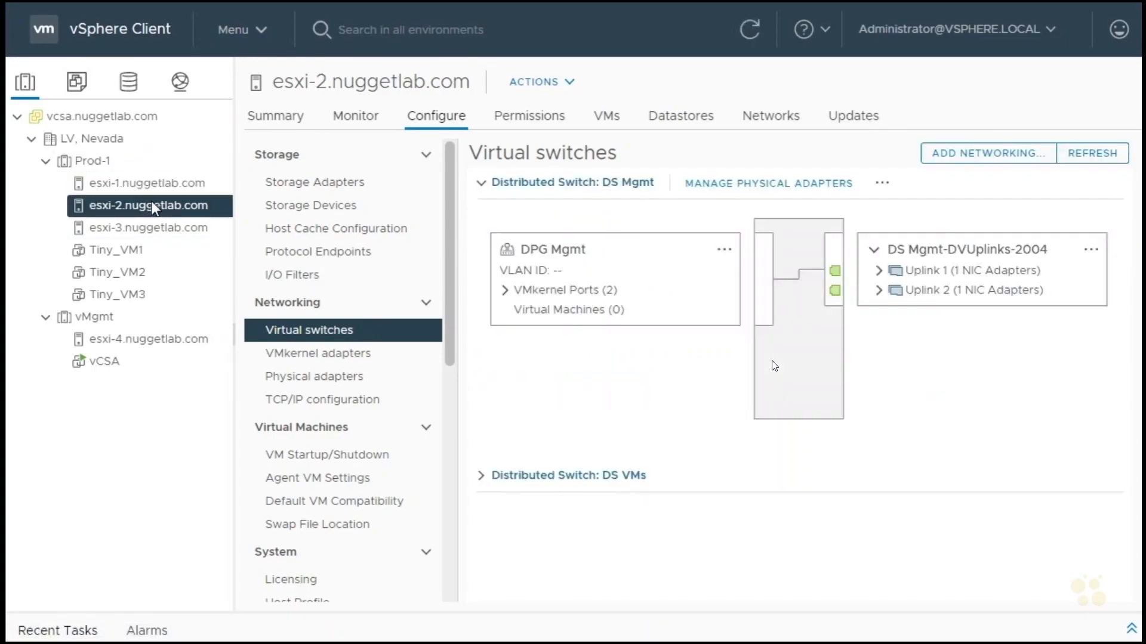
{"action": "left_click", "coordinate": [148, 228]}
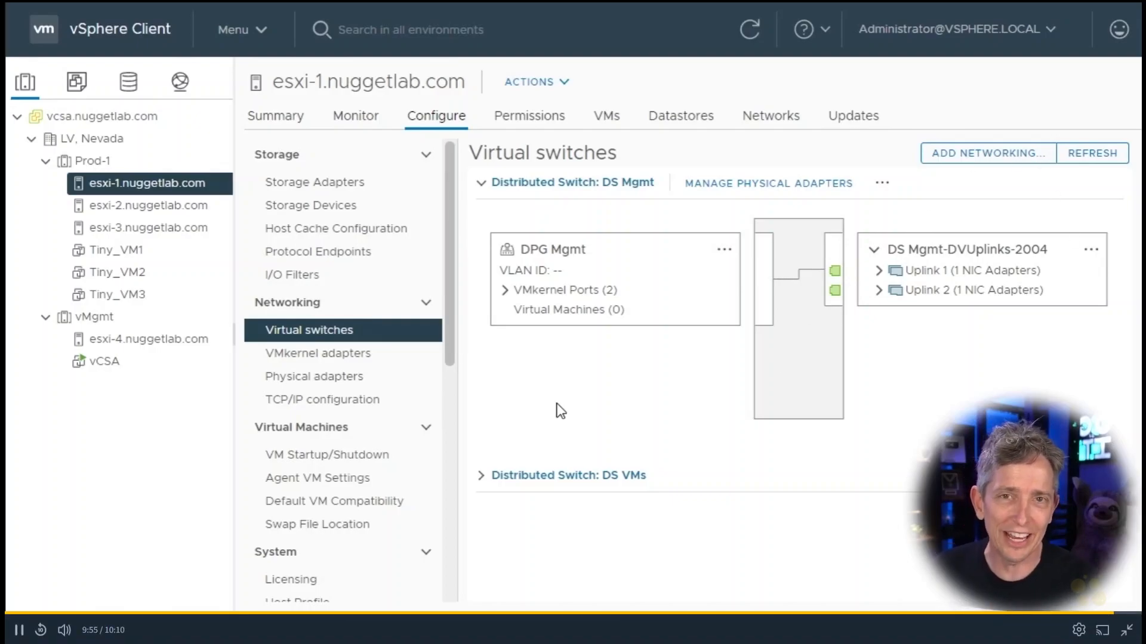
Exit the full-screen video, switch to the lesson "Hands on Lab: vDS" on CBT Nuggets and pause its playback.
{"action": "key", "text": "Escape"}
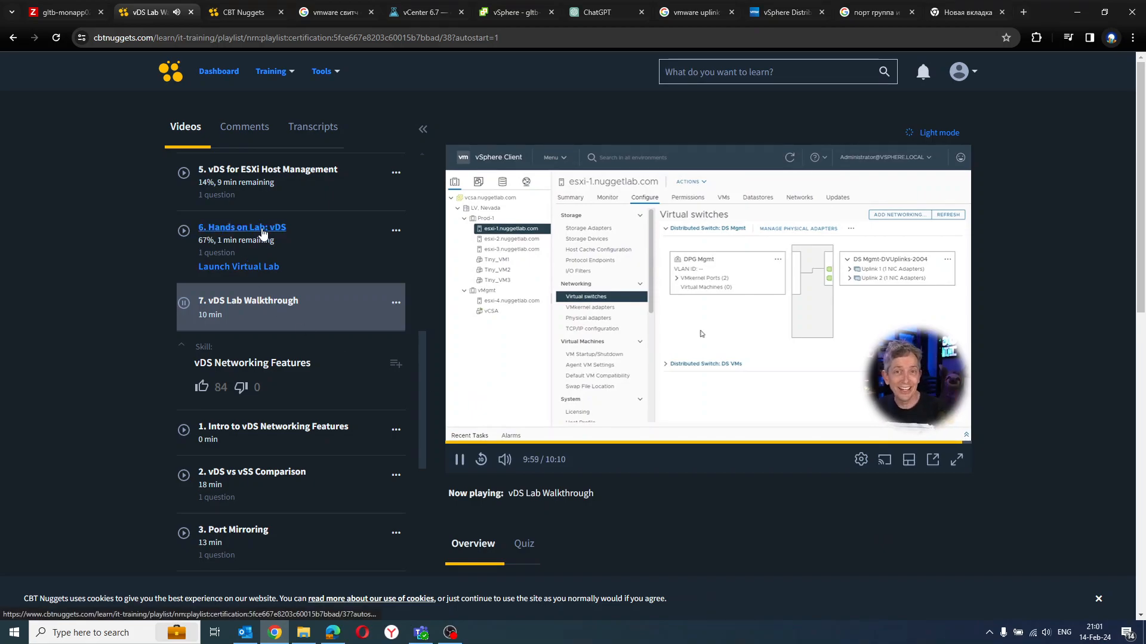
{"action": "left_click", "coordinate": [262, 232]}
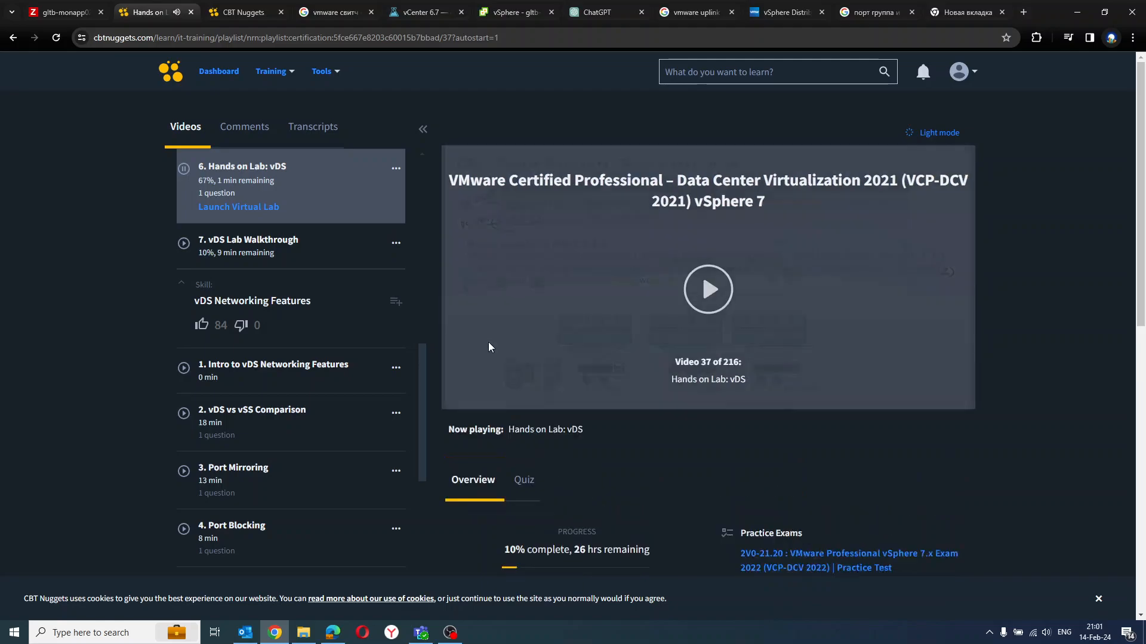
{"action": "left_click", "coordinate": [458, 460]}
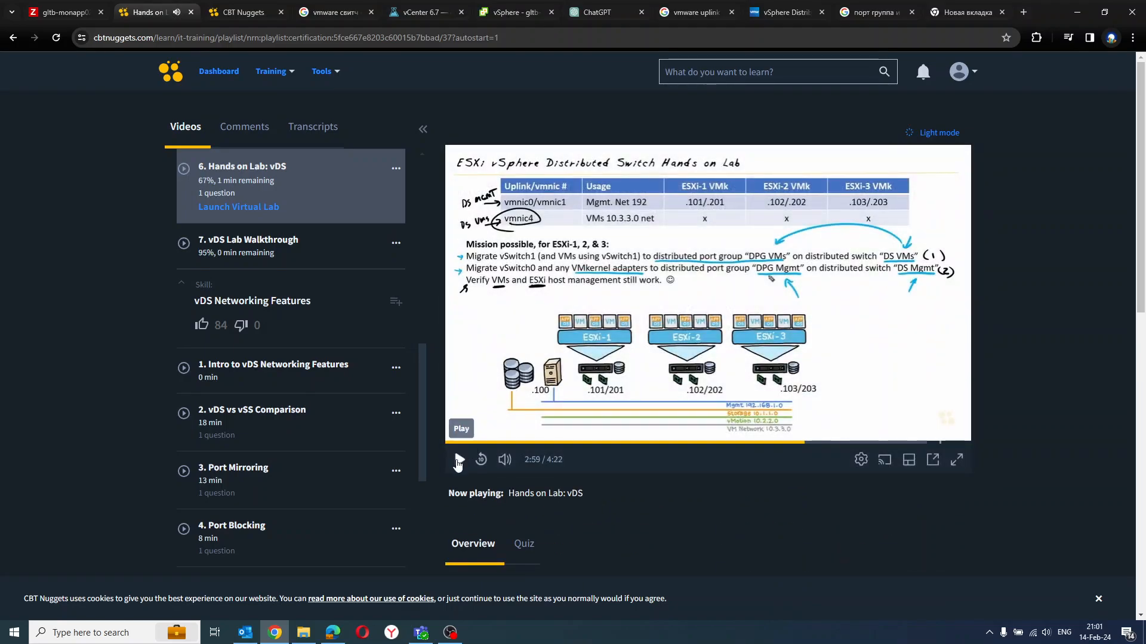